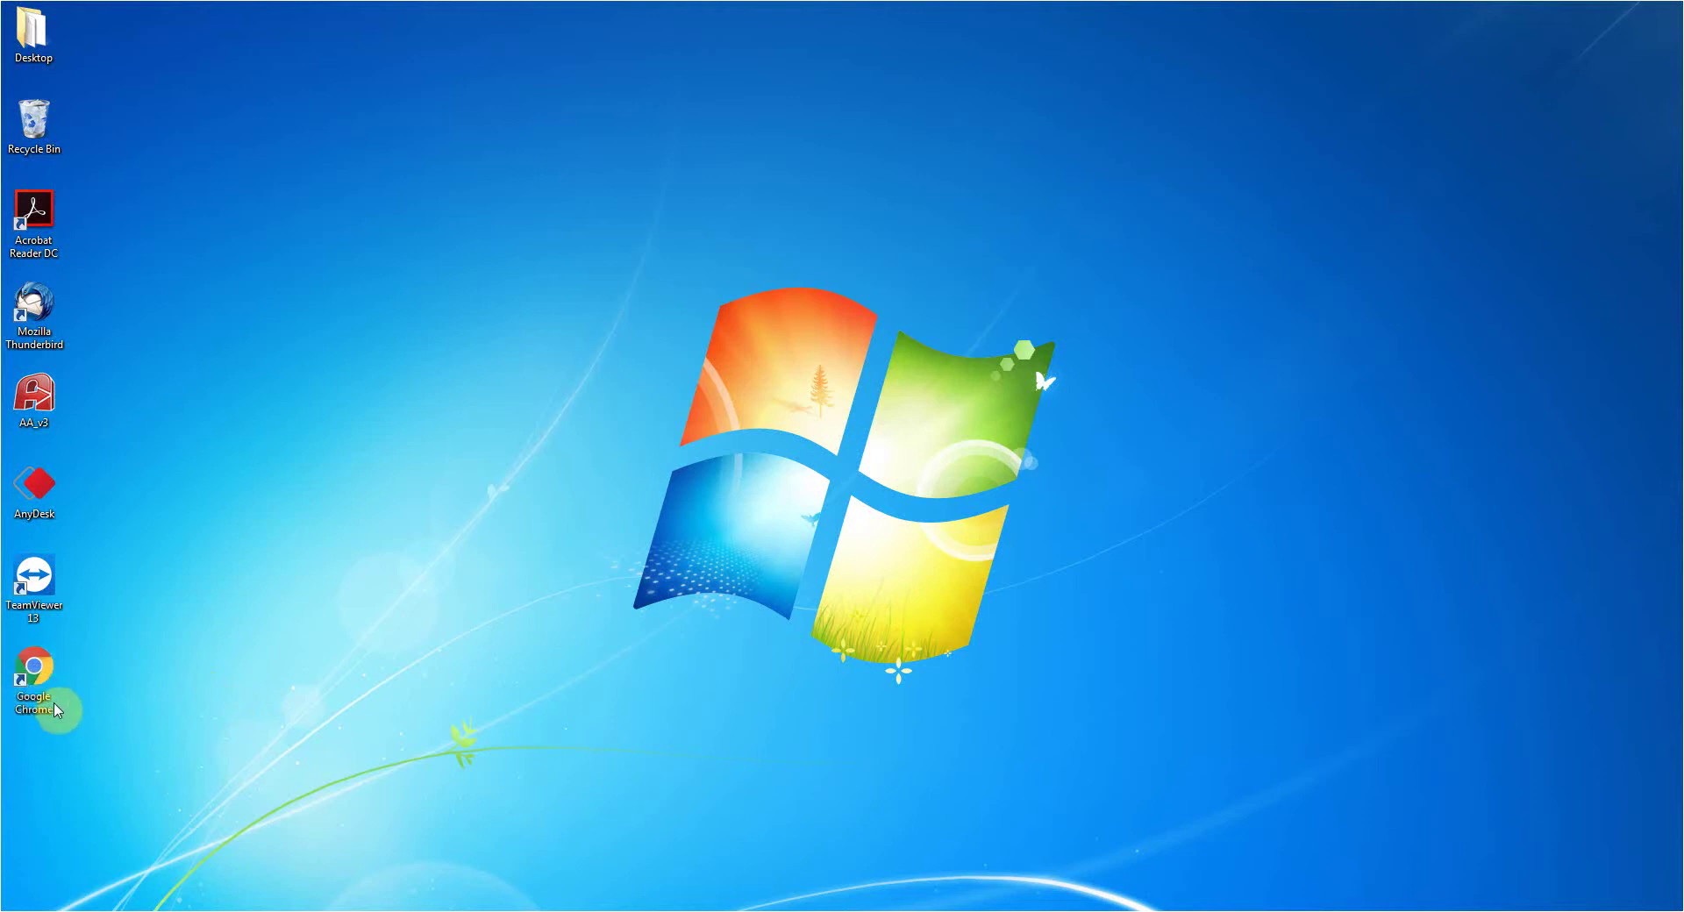
pyautogui.doubleClick(28, 713)
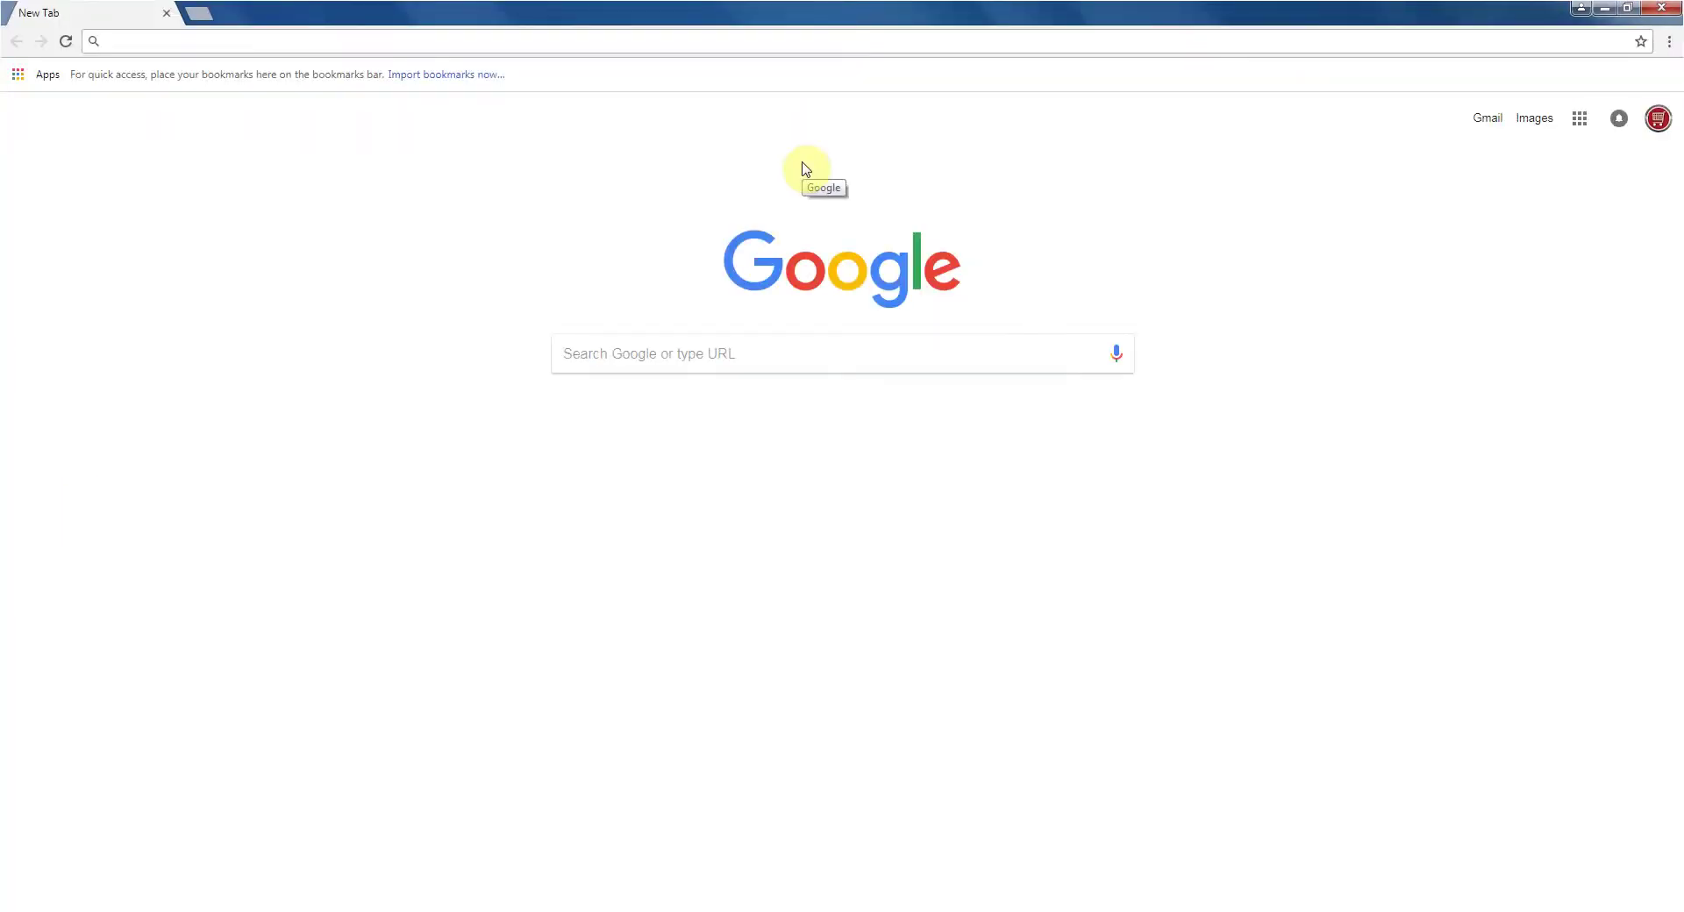
pyautogui.write('www.')
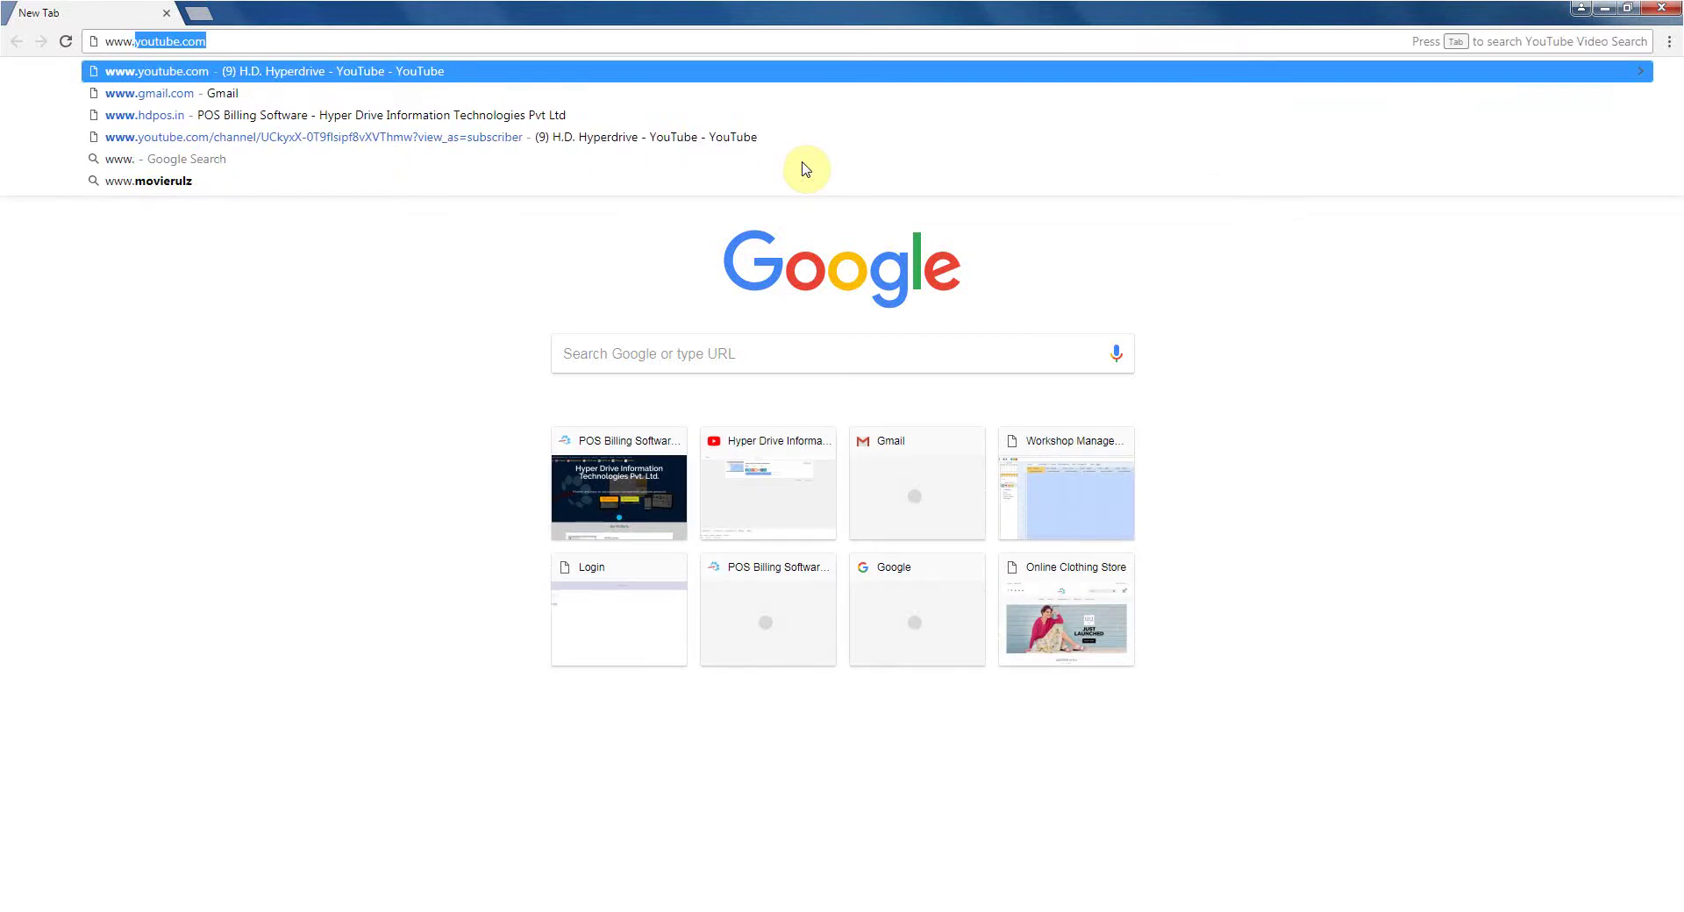
pyautogui.write('hdpos.in')
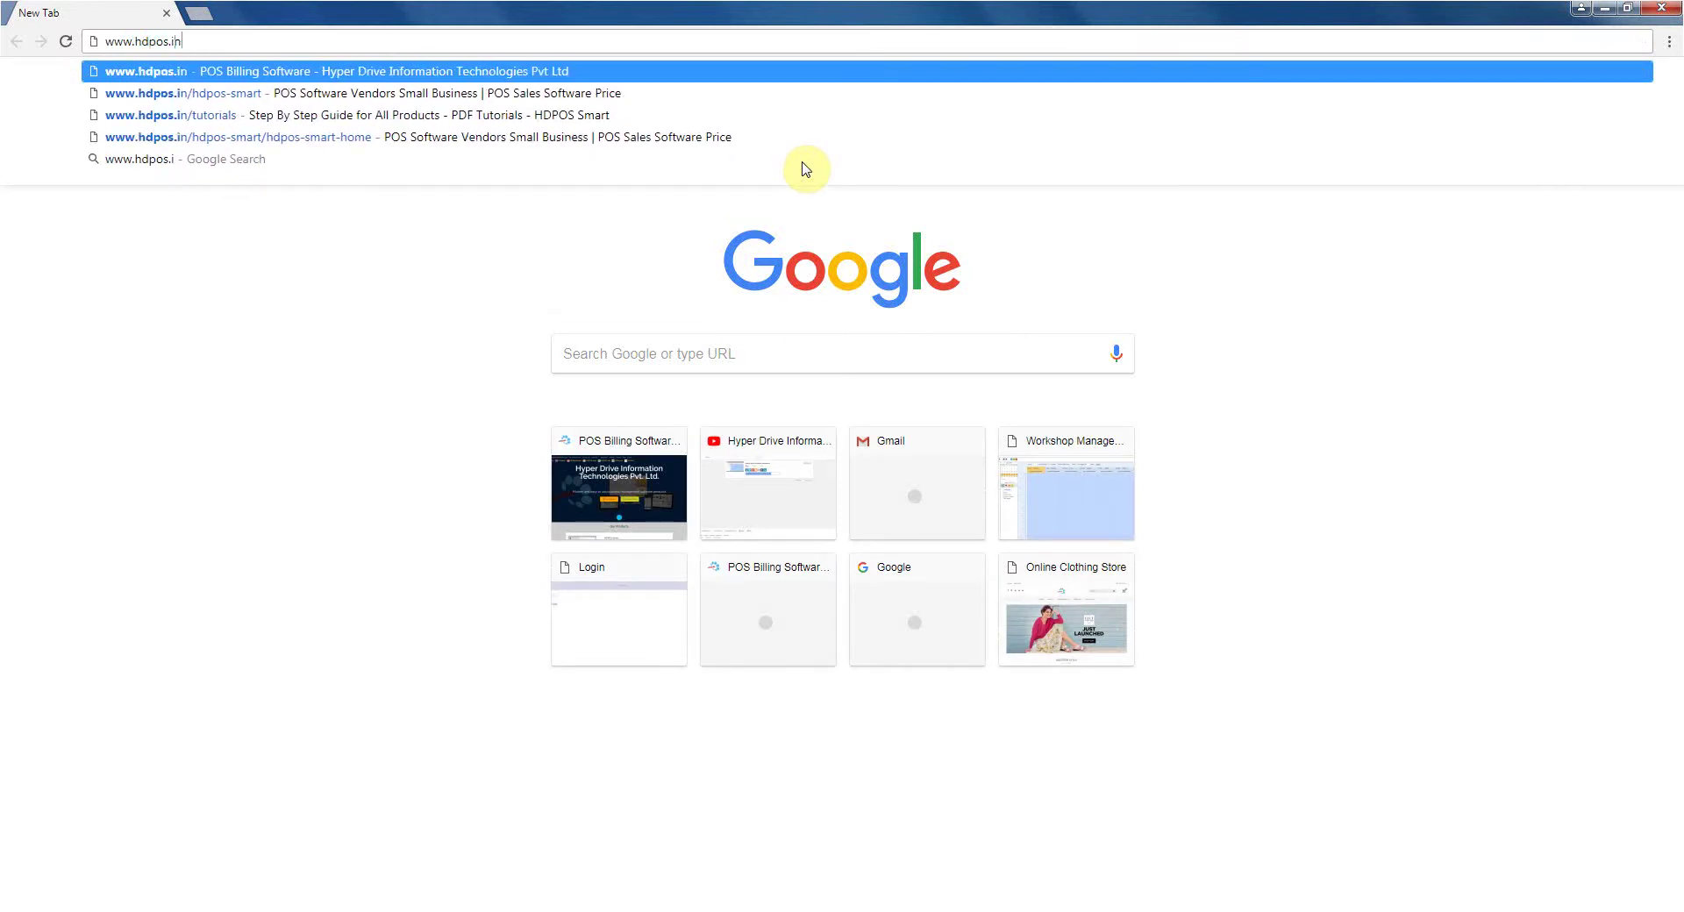
pyautogui.press('Return')
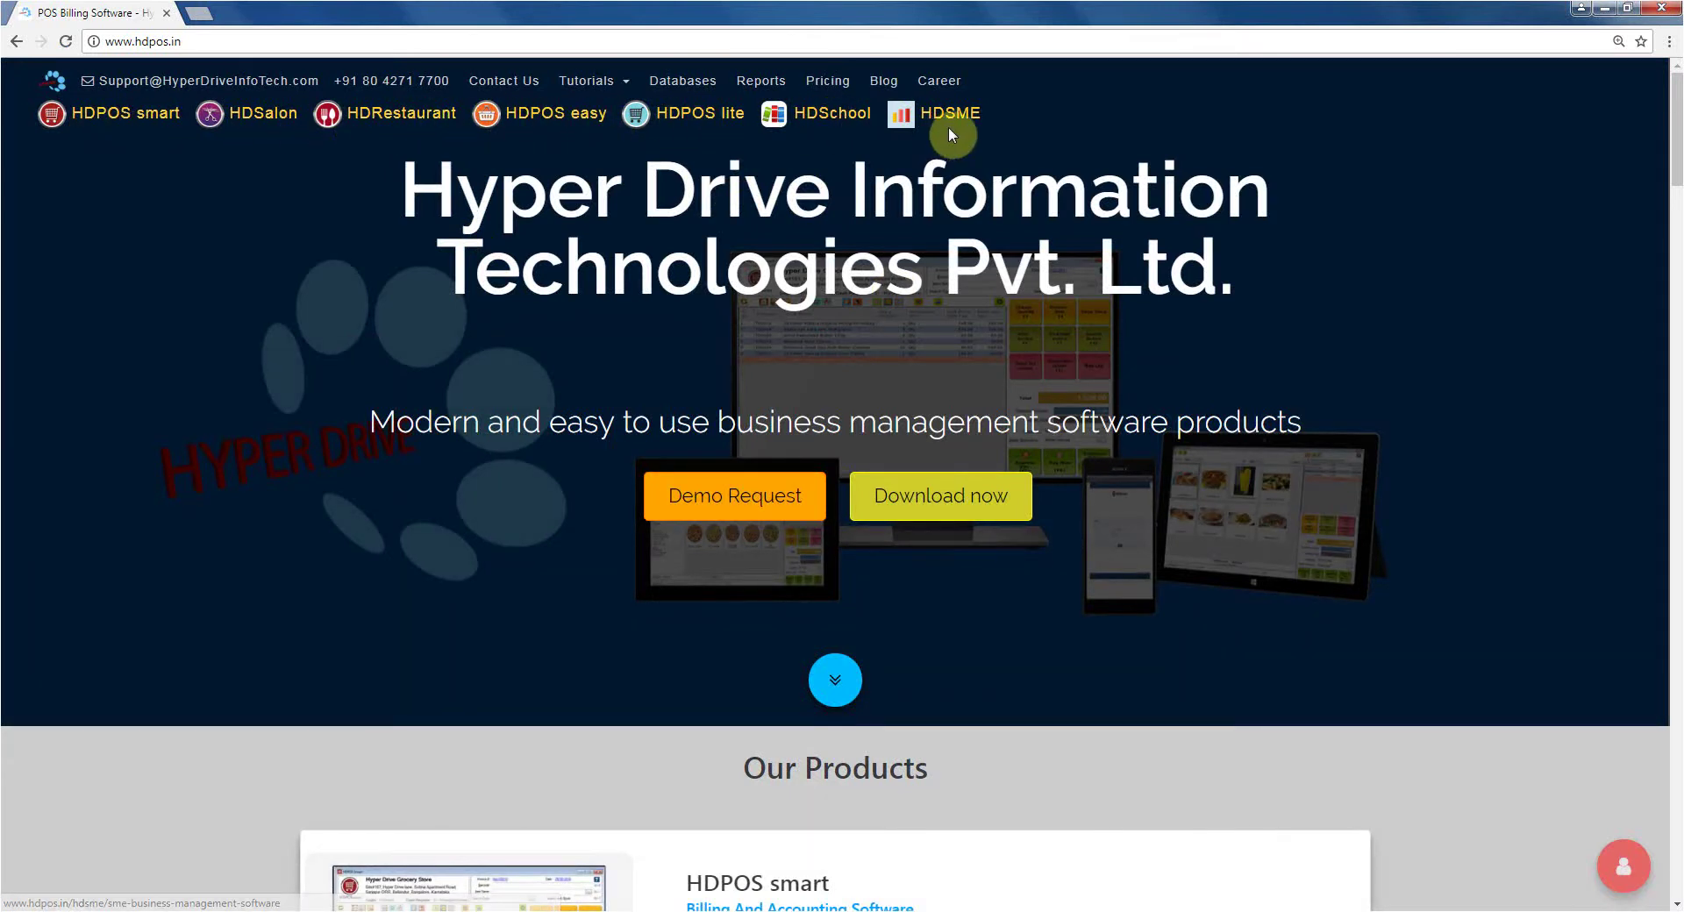
# - Go from the HDPOS smart product page to its Download page's one-month free trial offers
pyautogui.click(108, 119)
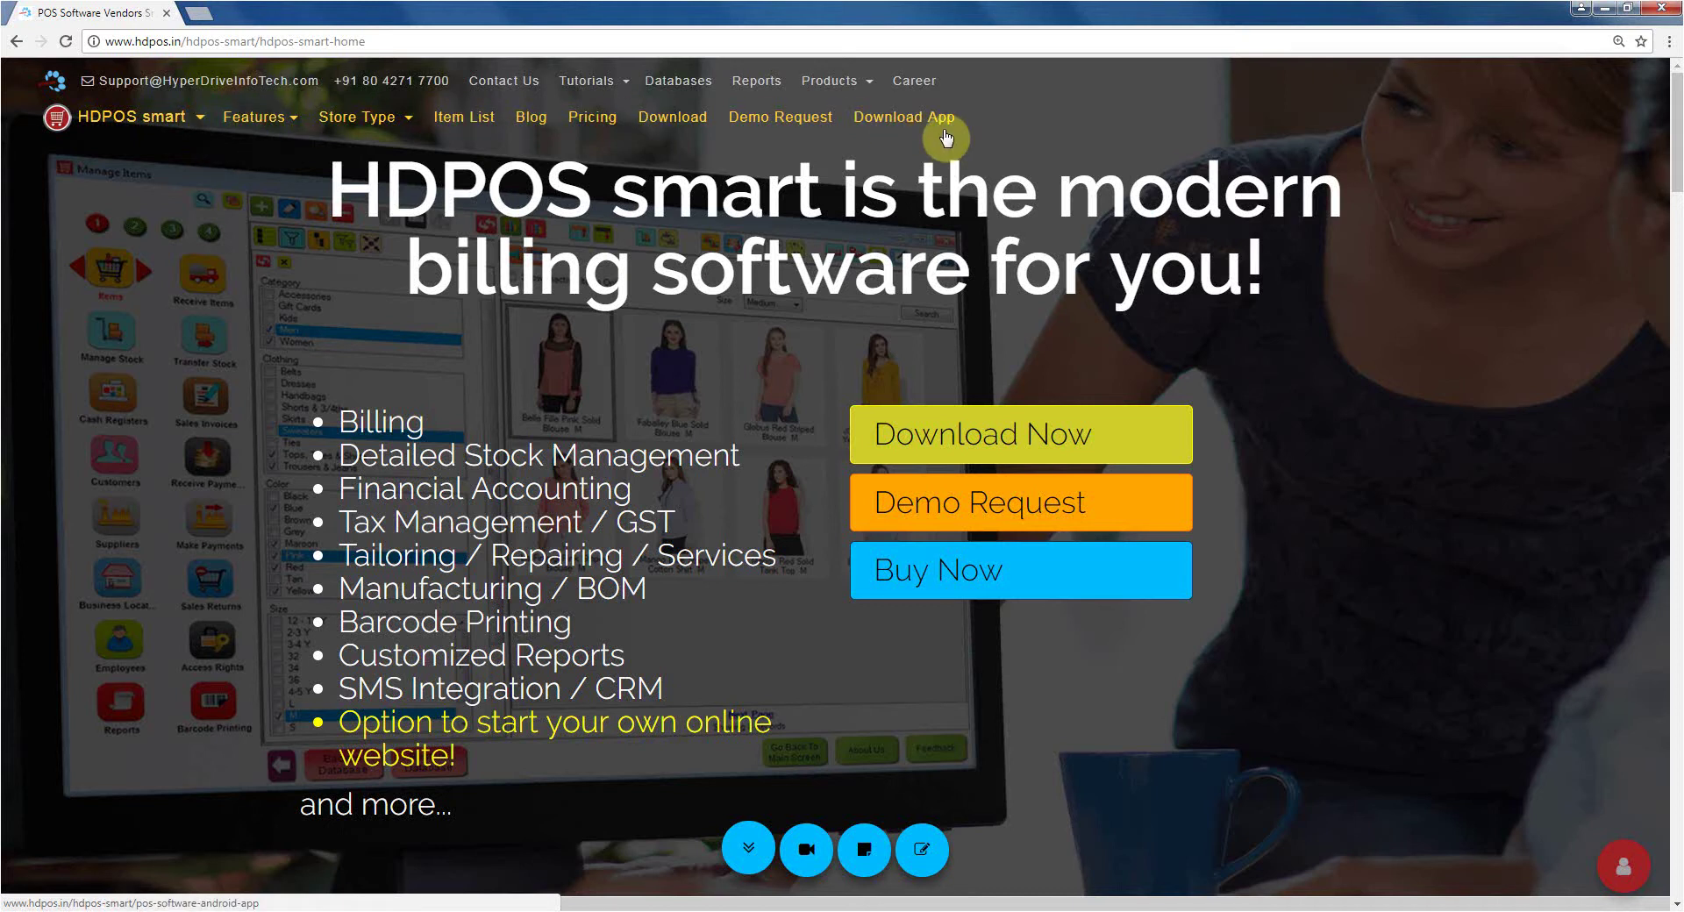
pyautogui.click(1030, 445)
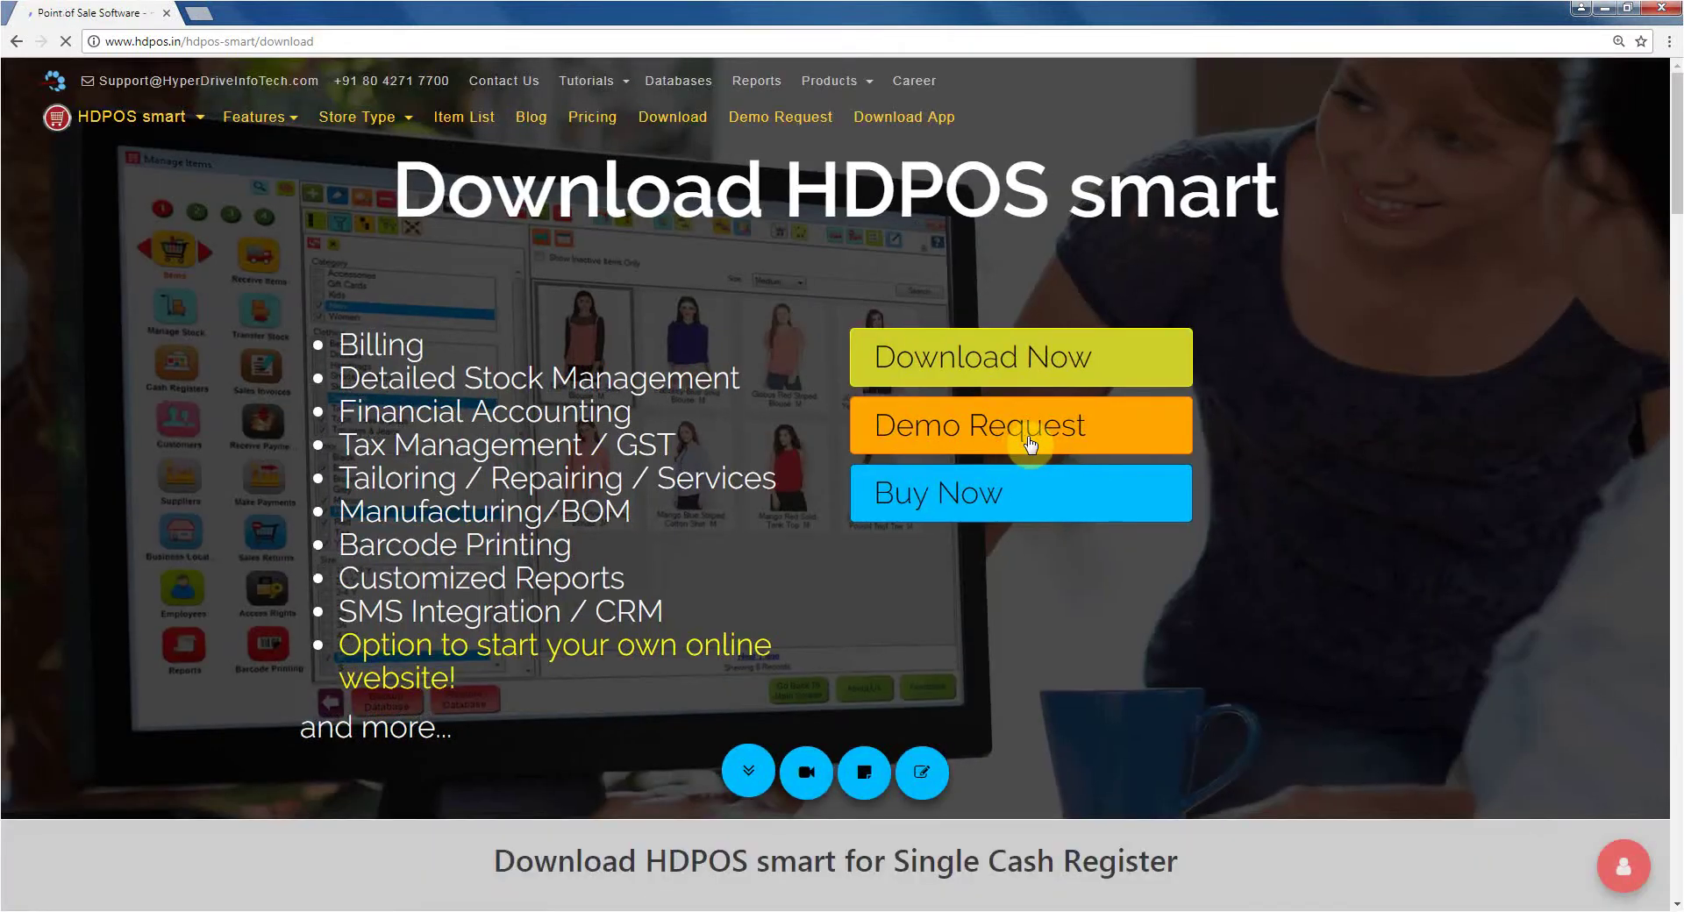
pyautogui.scroll(-2, 1031, 445)
pyautogui.scroll(-2, 1031, 444)
pyautogui.scroll(-2, 1031, 444)
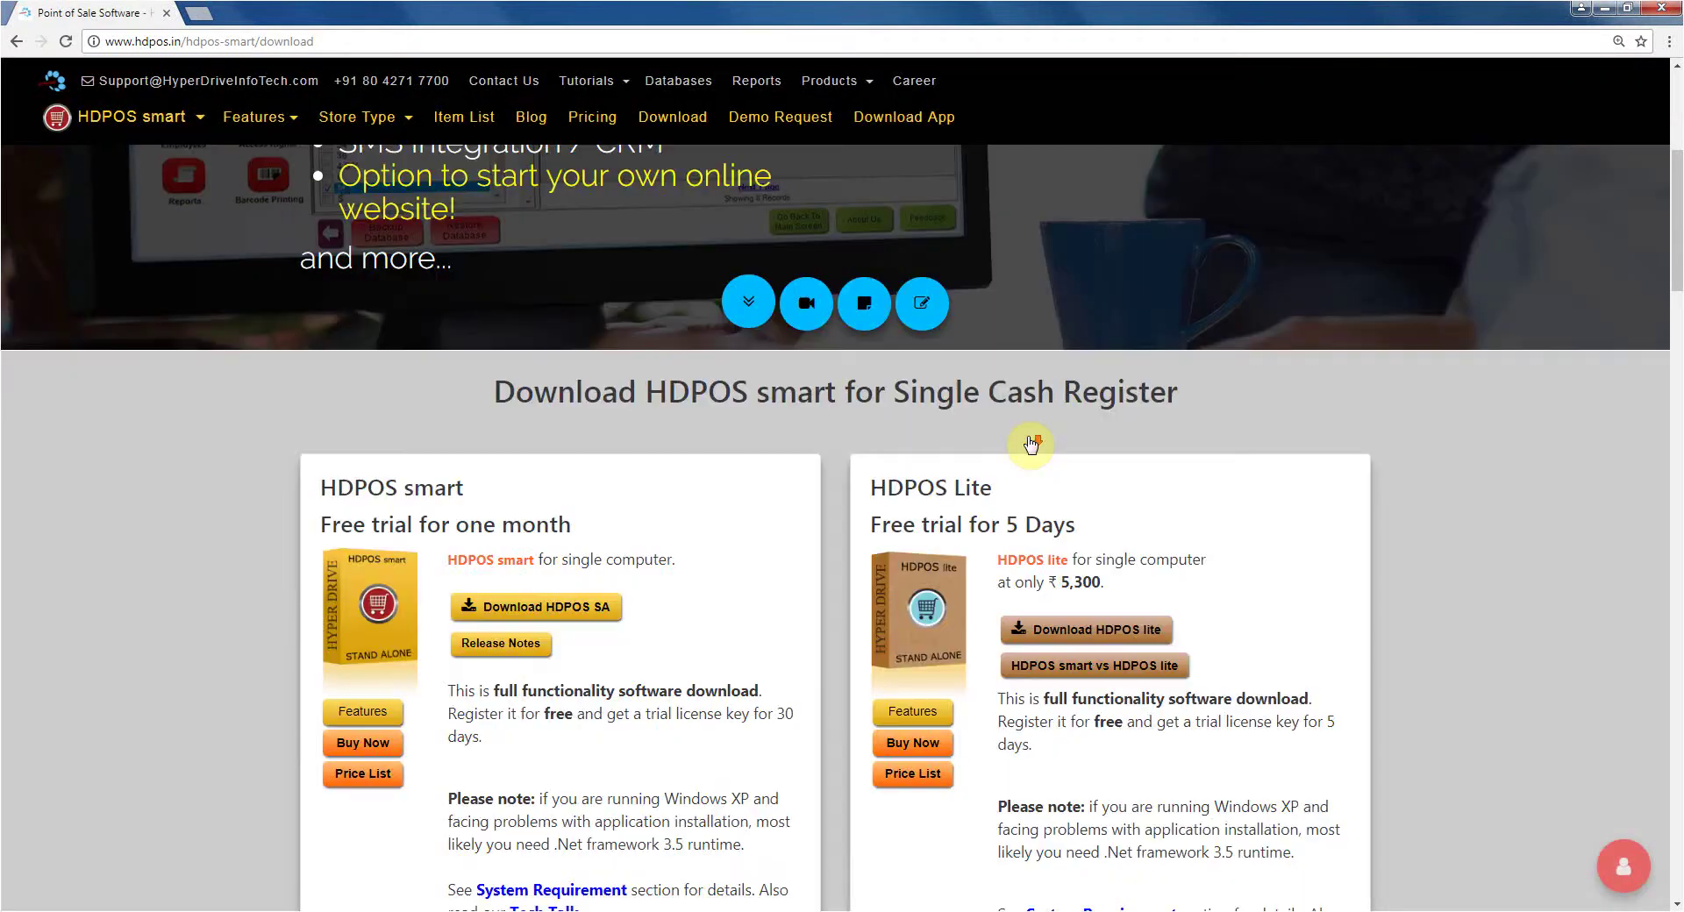
pyautogui.scroll(-2, 1030, 445)
pyautogui.scroll(8, 1008, 404)
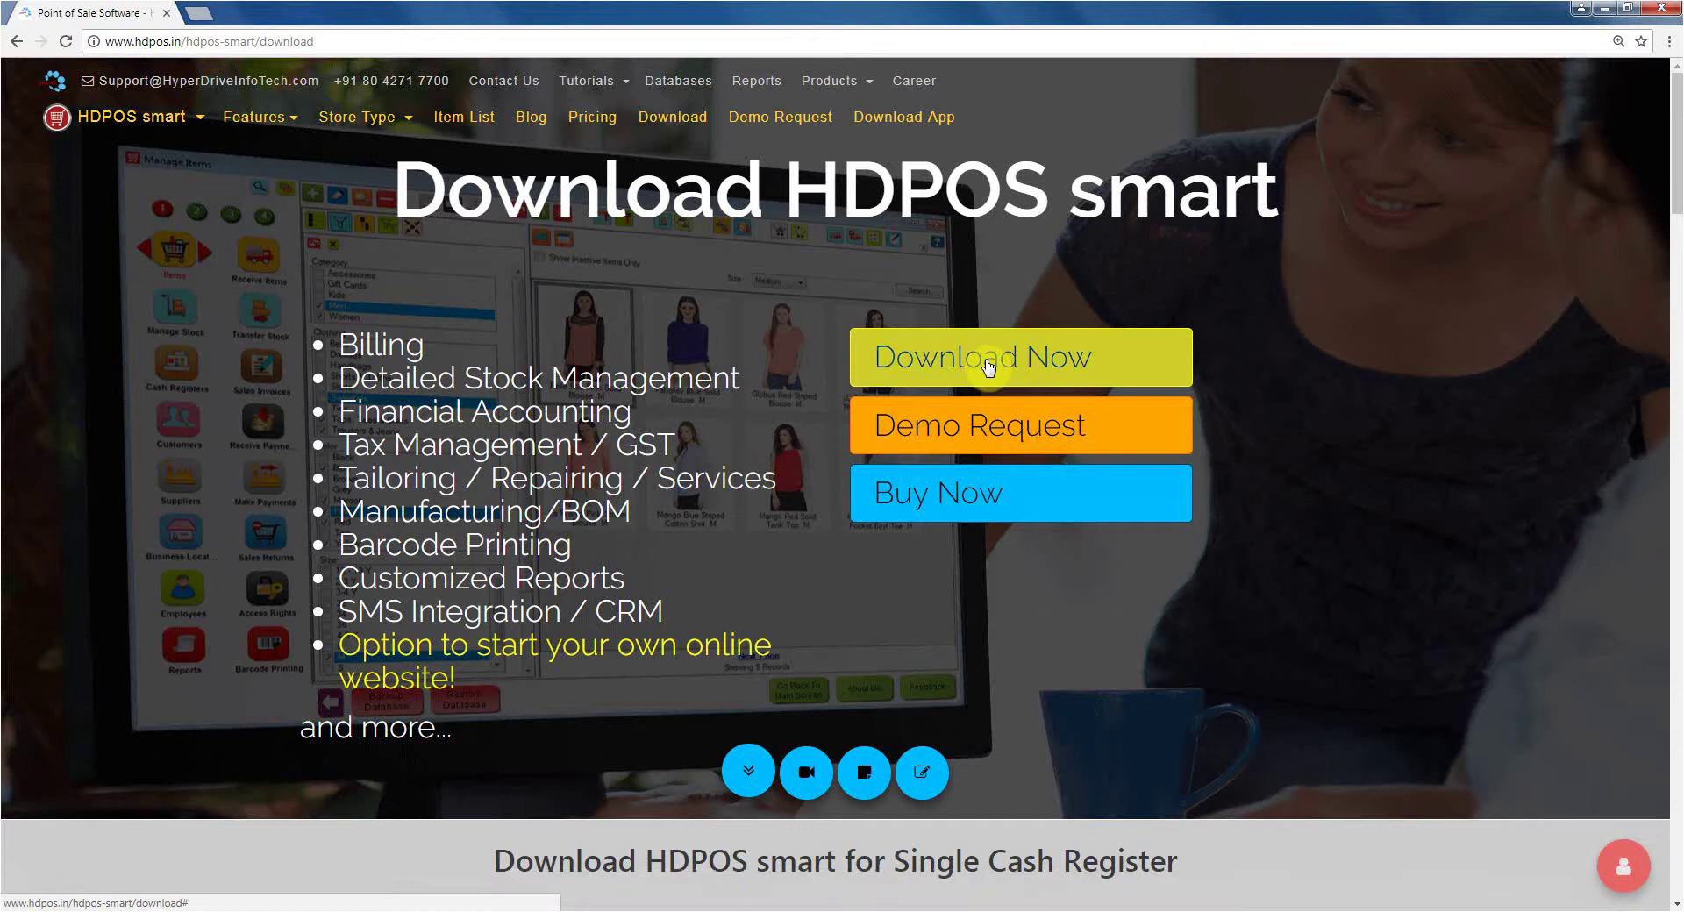
pyautogui.click(988, 367)
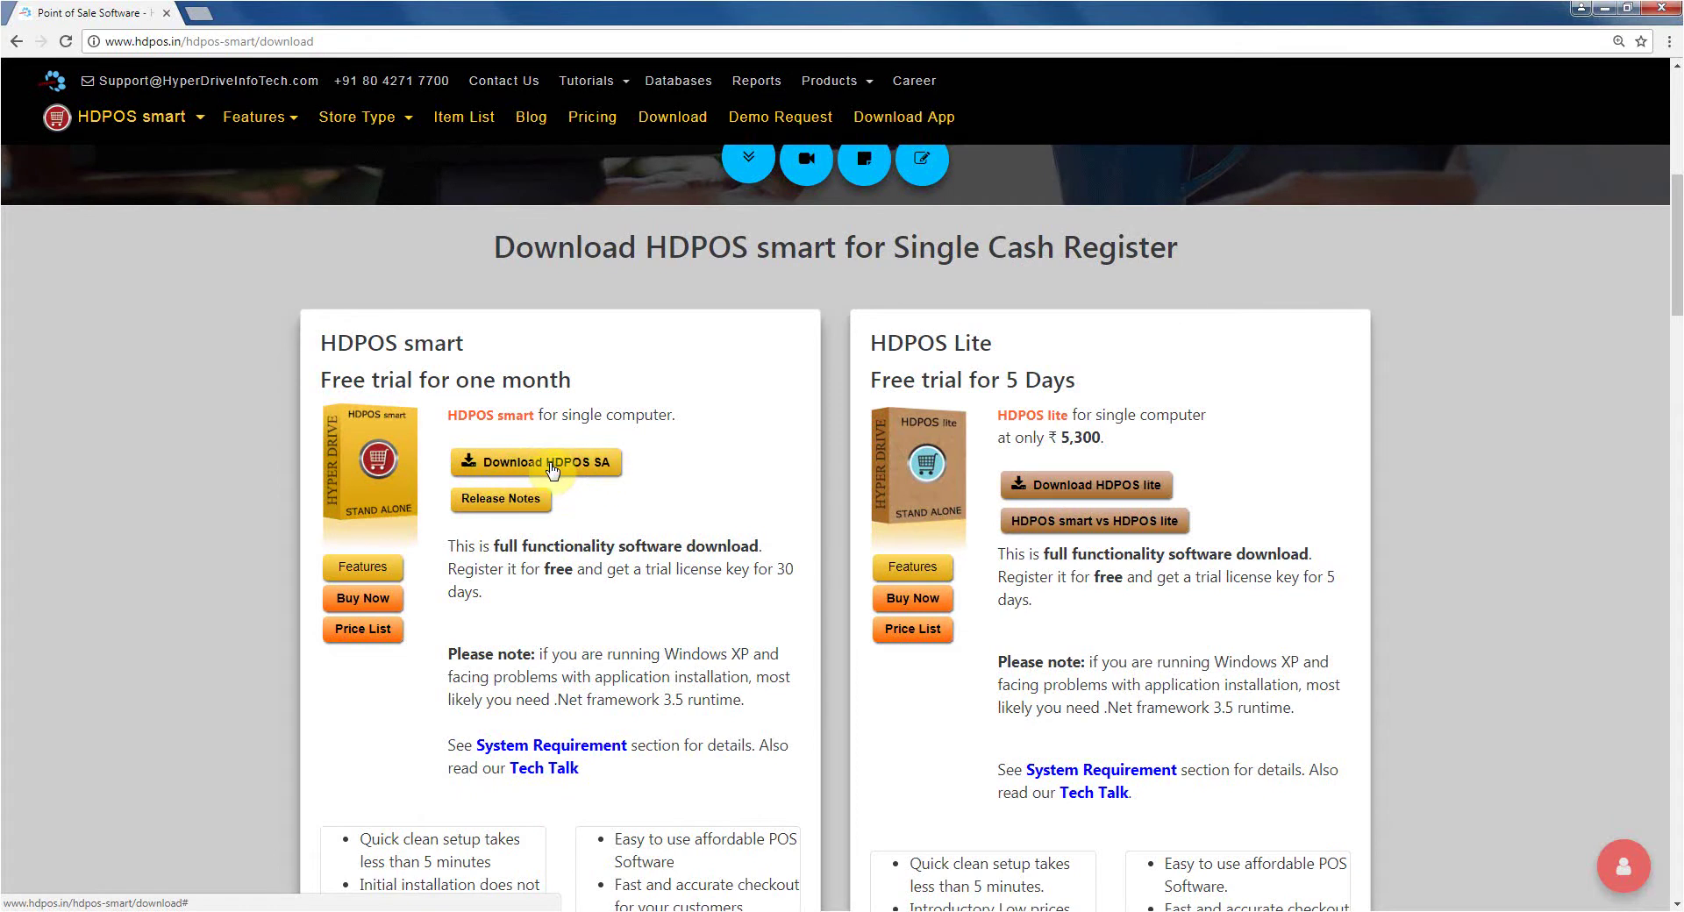
# - Download the HDPOS SA trial installer, skipping the details form
pyautogui.click(551, 465)
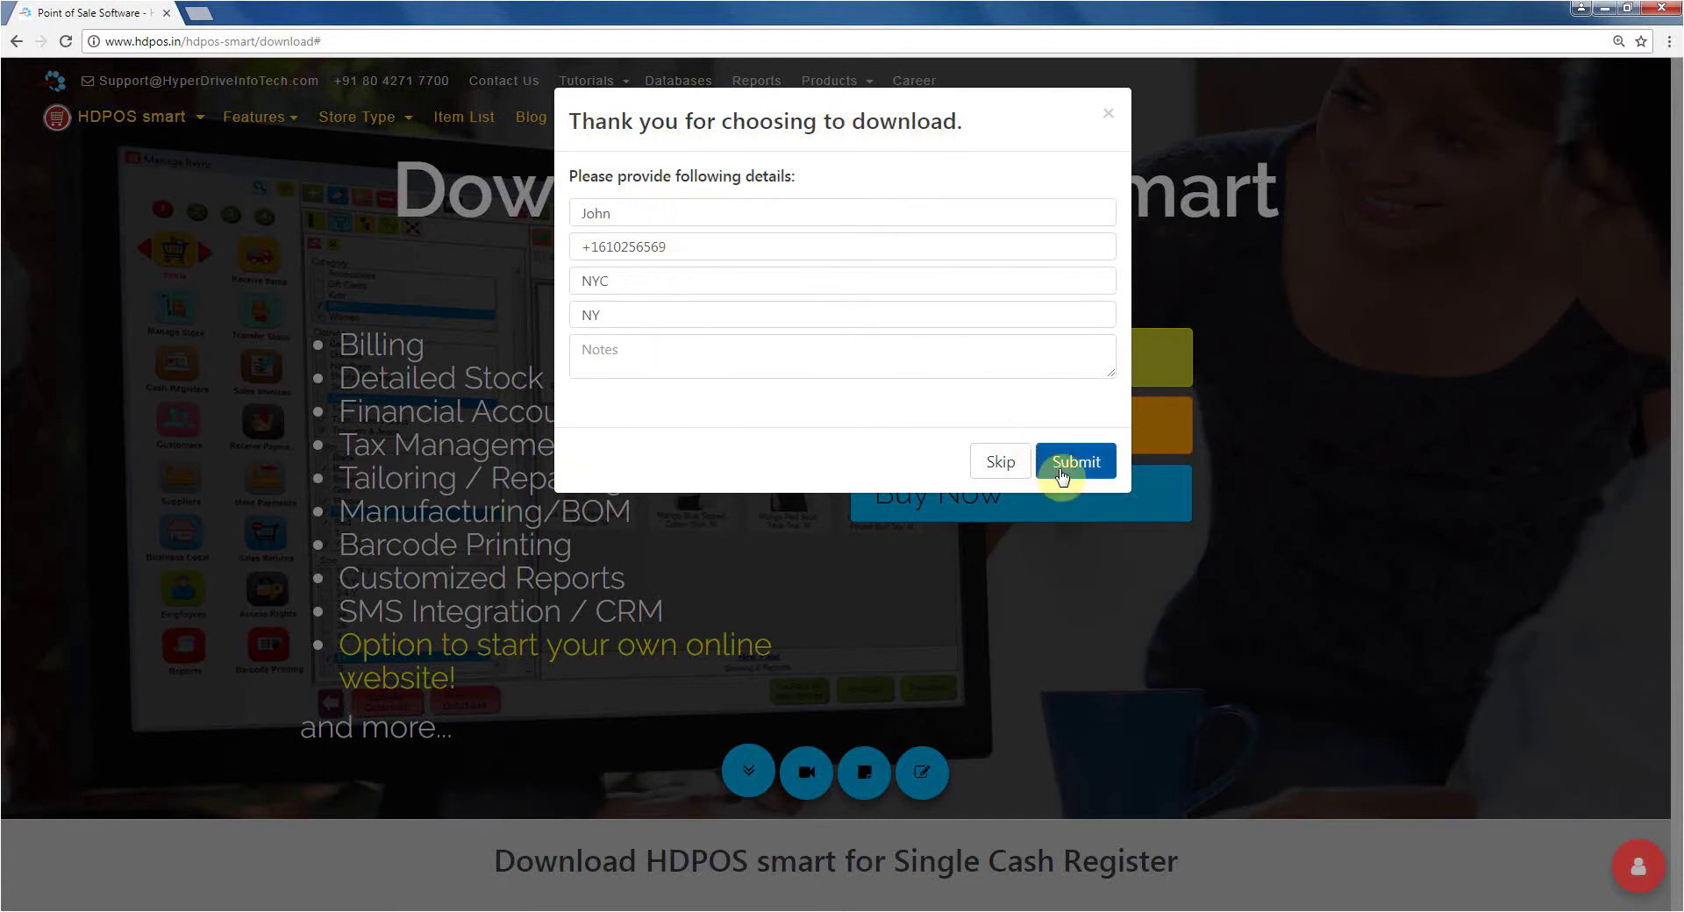
pyautogui.click(997, 475)
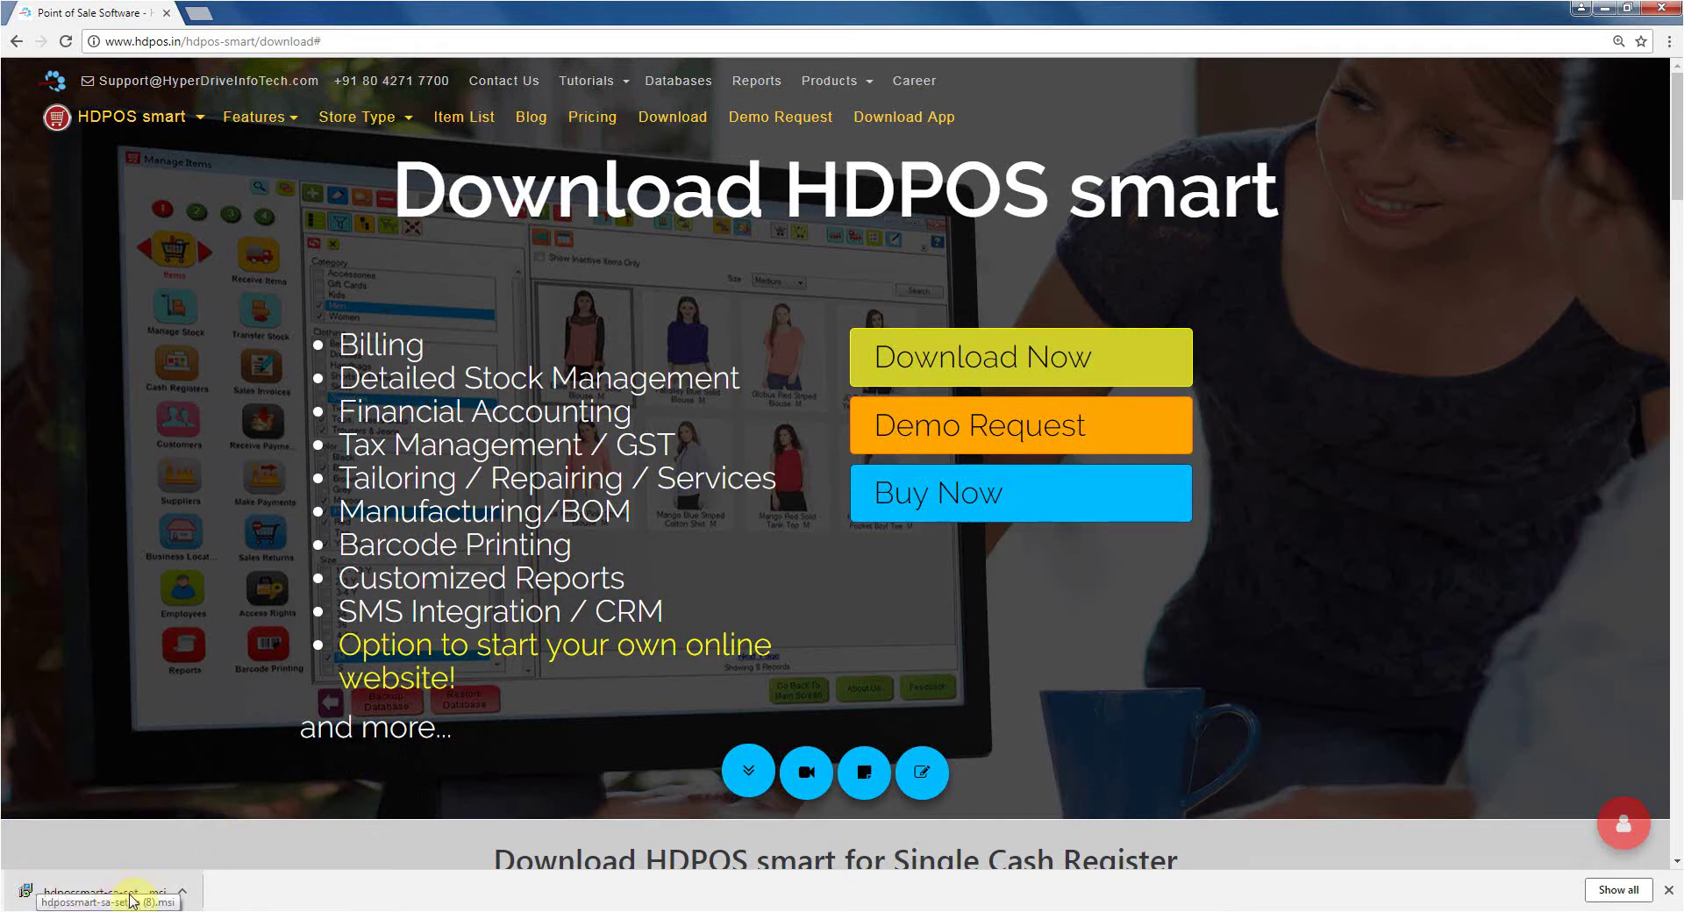
# - Run the downloaded .msi installer past the Windows Security Warning
pyautogui.click(132, 899)
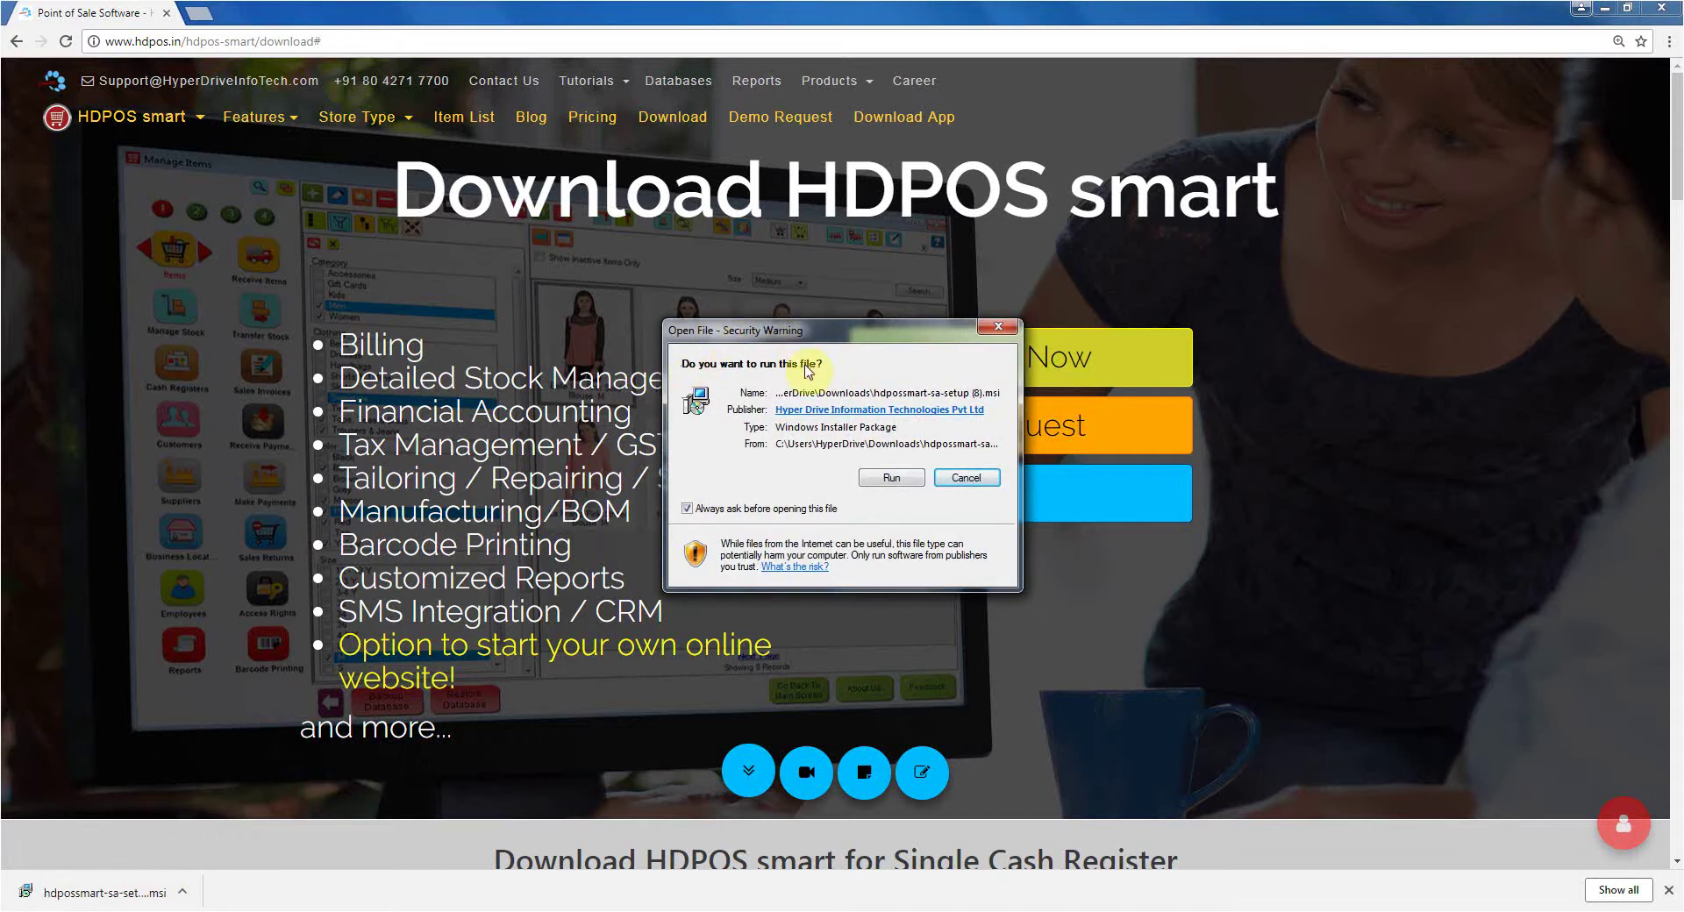
pyautogui.click(890, 479)
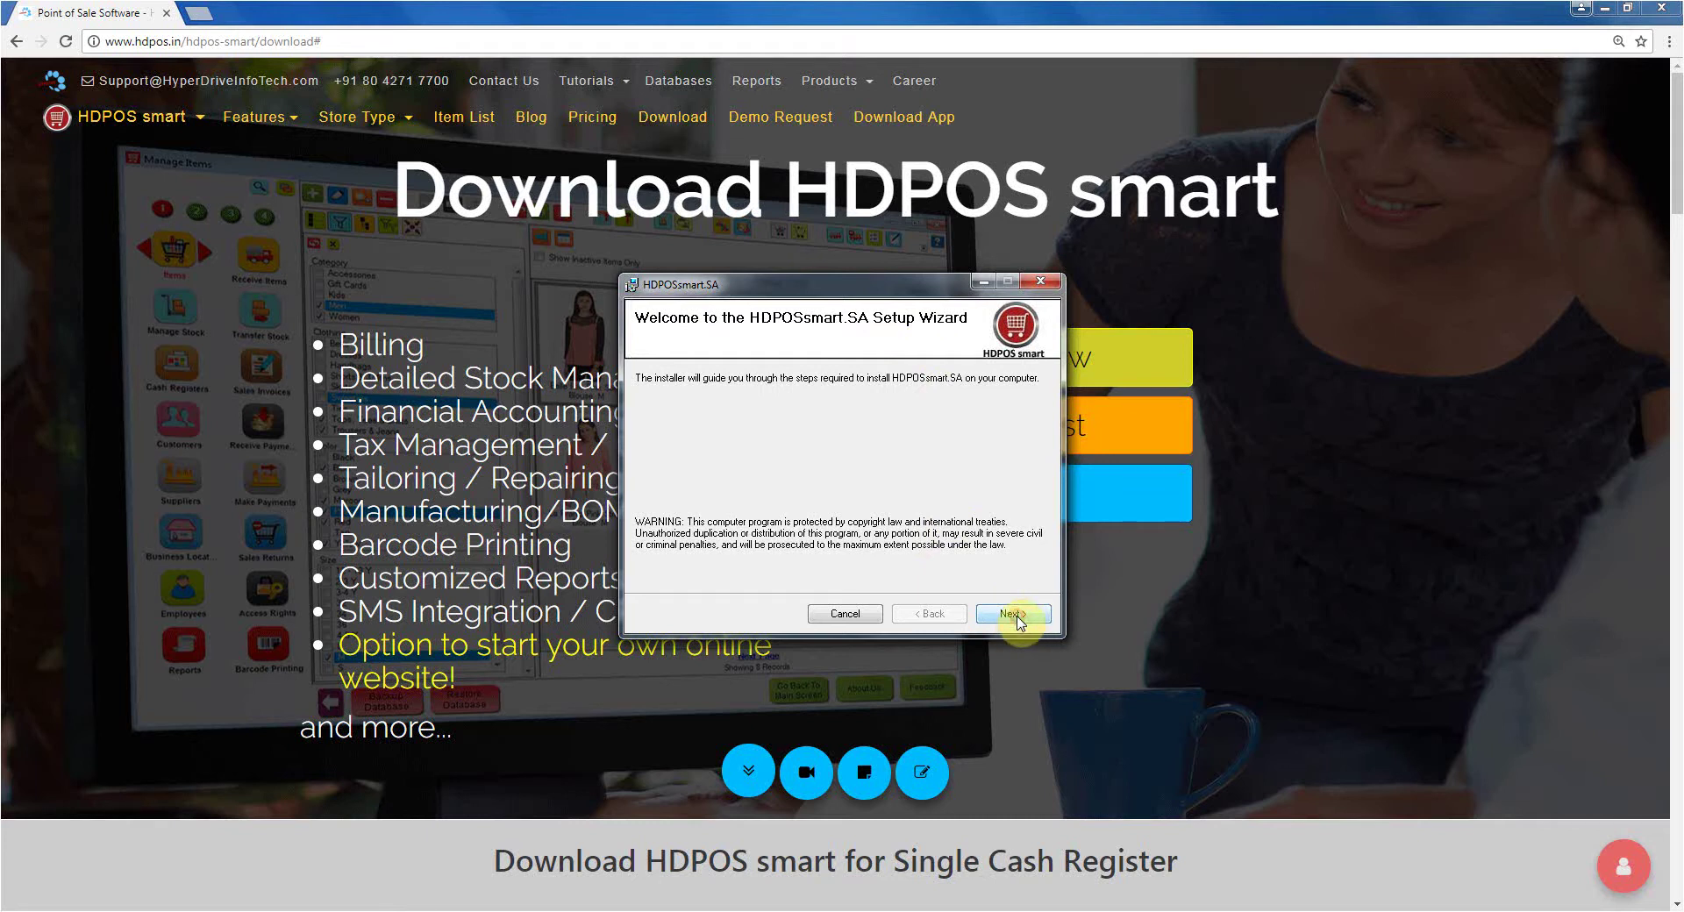
# - Install HDPOSsmart.SA into the default folder and close the finished setup wizard
pyautogui.click(1013, 614)
pyautogui.click(1013, 614)
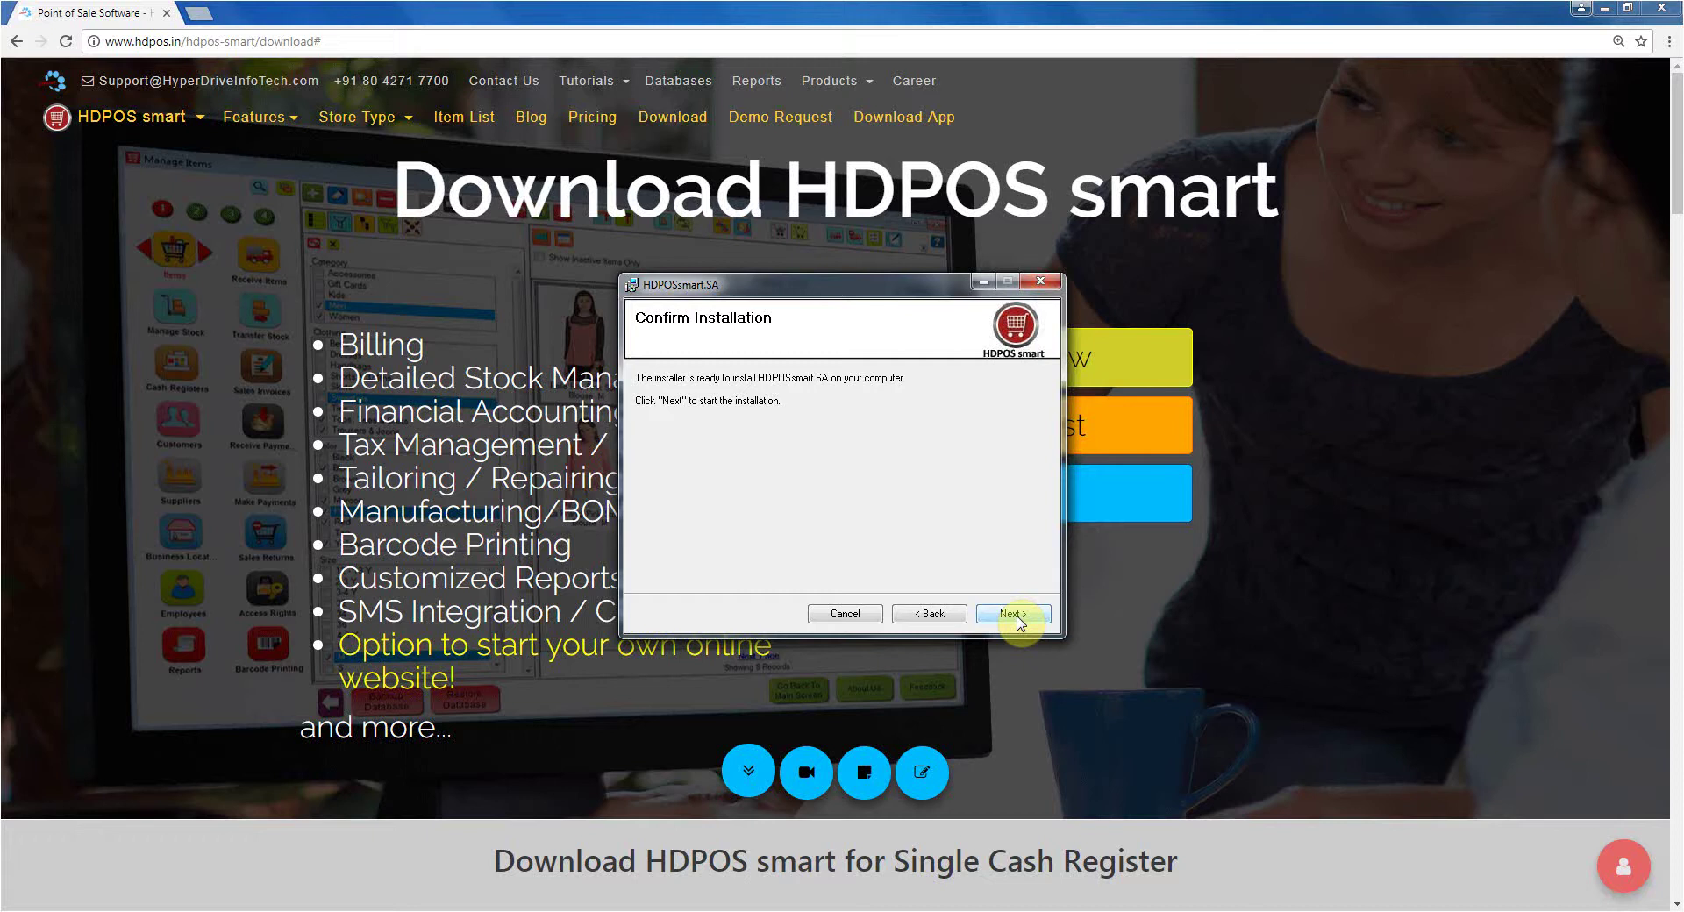
pyautogui.click(1013, 614)
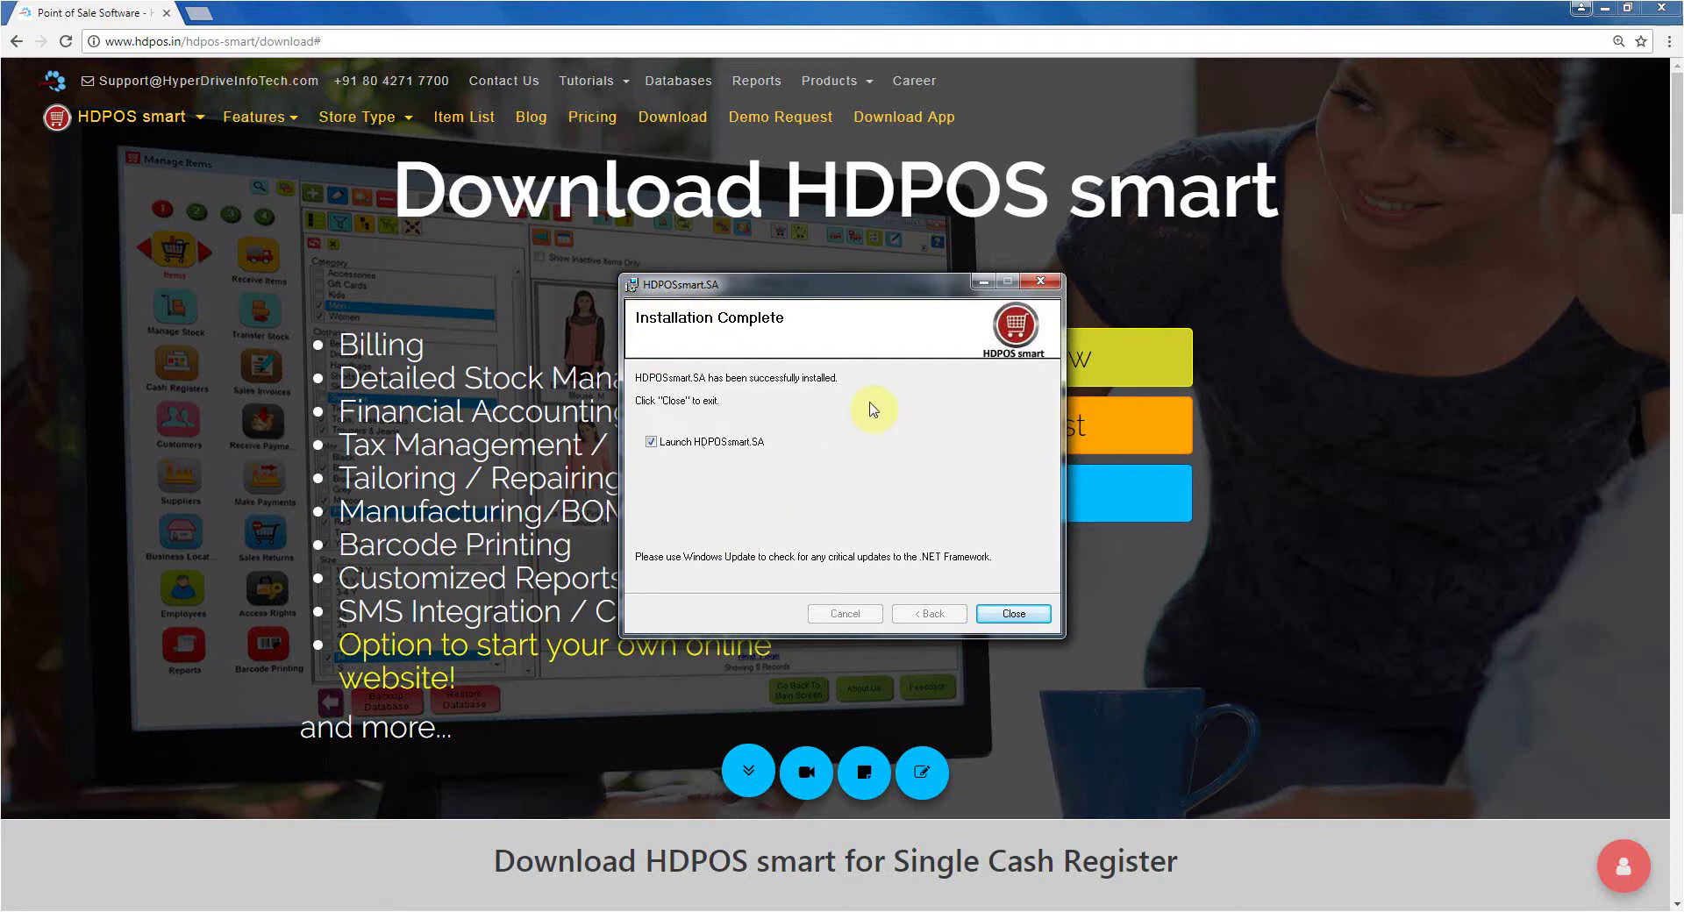
pyautogui.click(1037, 619)
# - Enter the owner's name and HDIT business details for Bangalore, India, and register
pyautogui.click(1608, 10)
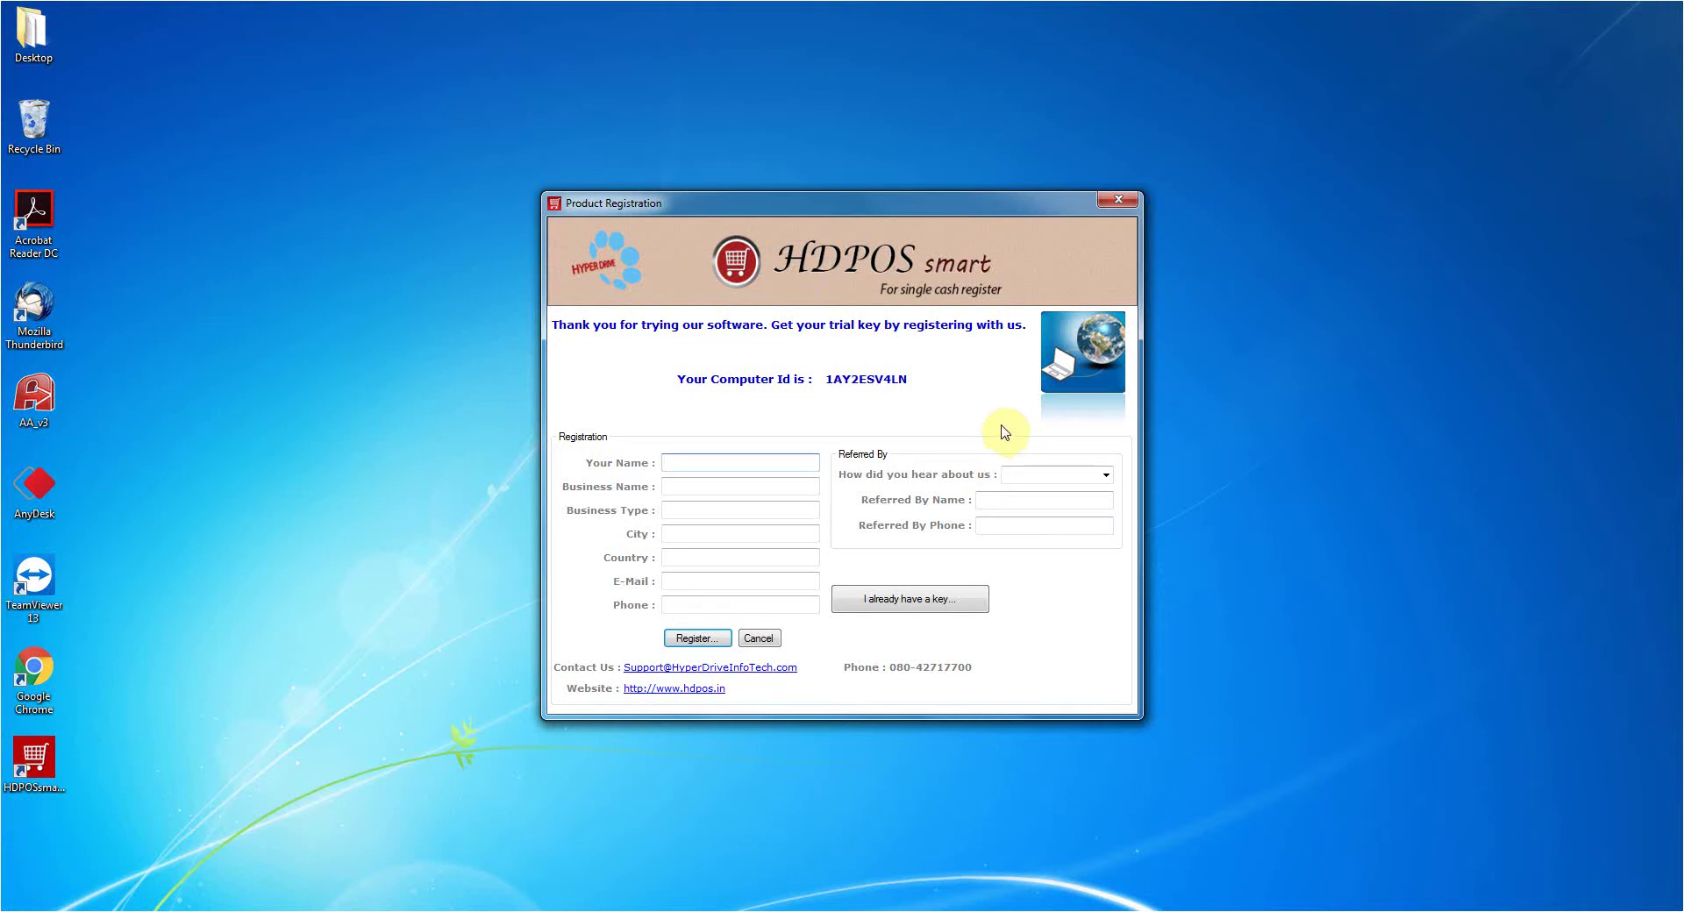
pyautogui.write('Bhavya')
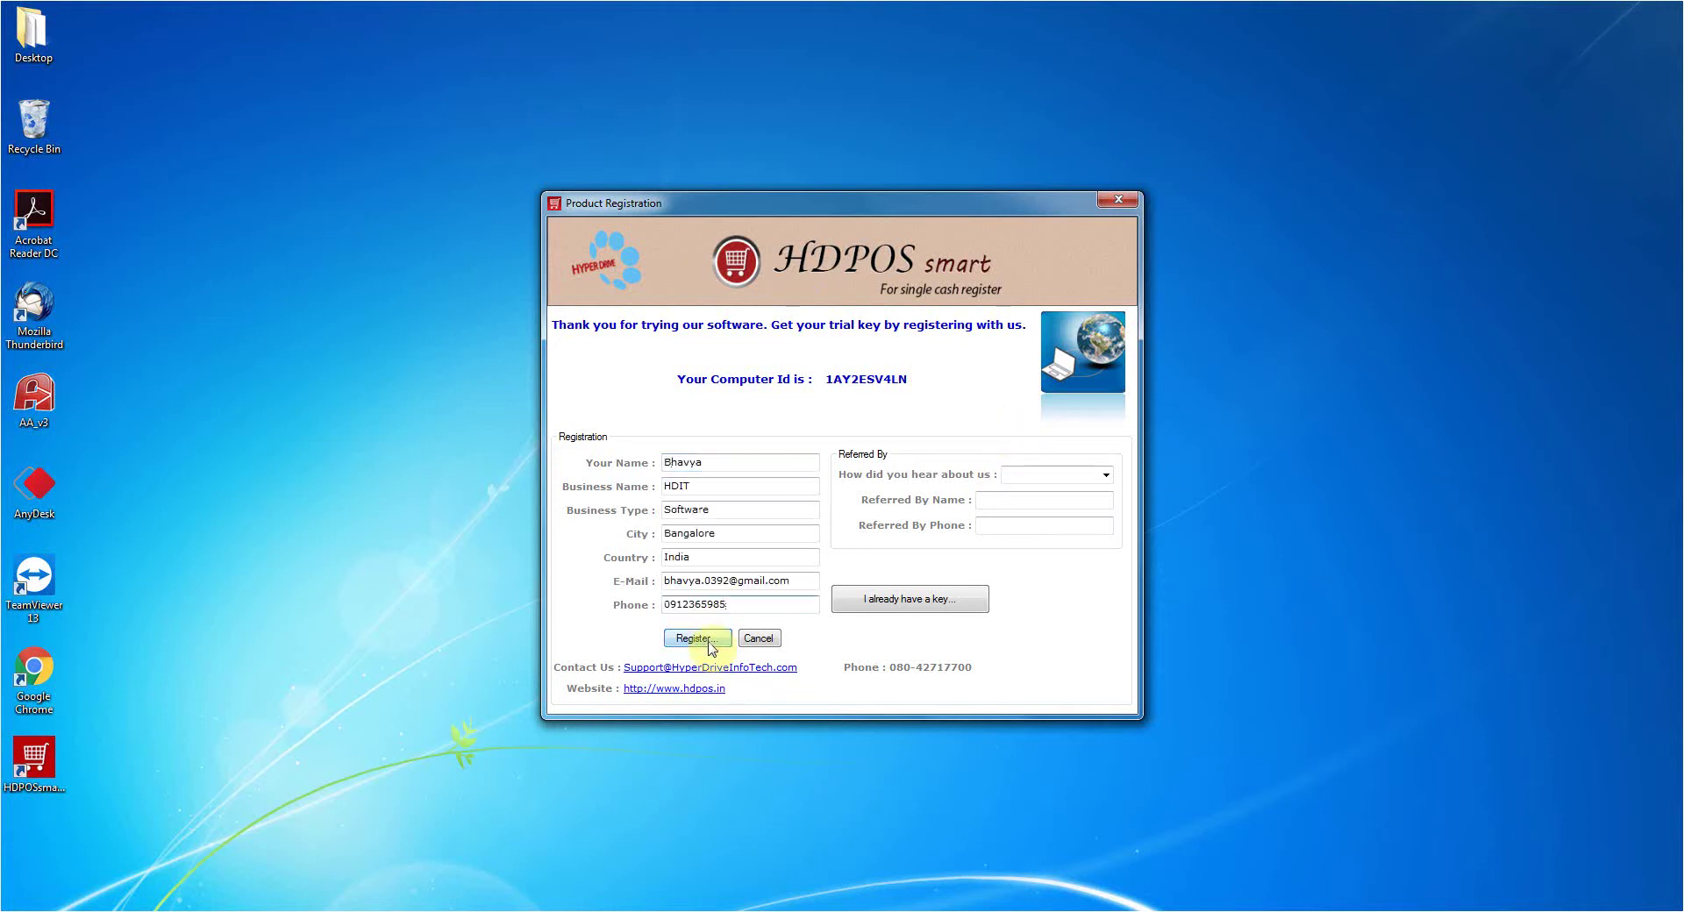
pyautogui.click(708, 641)
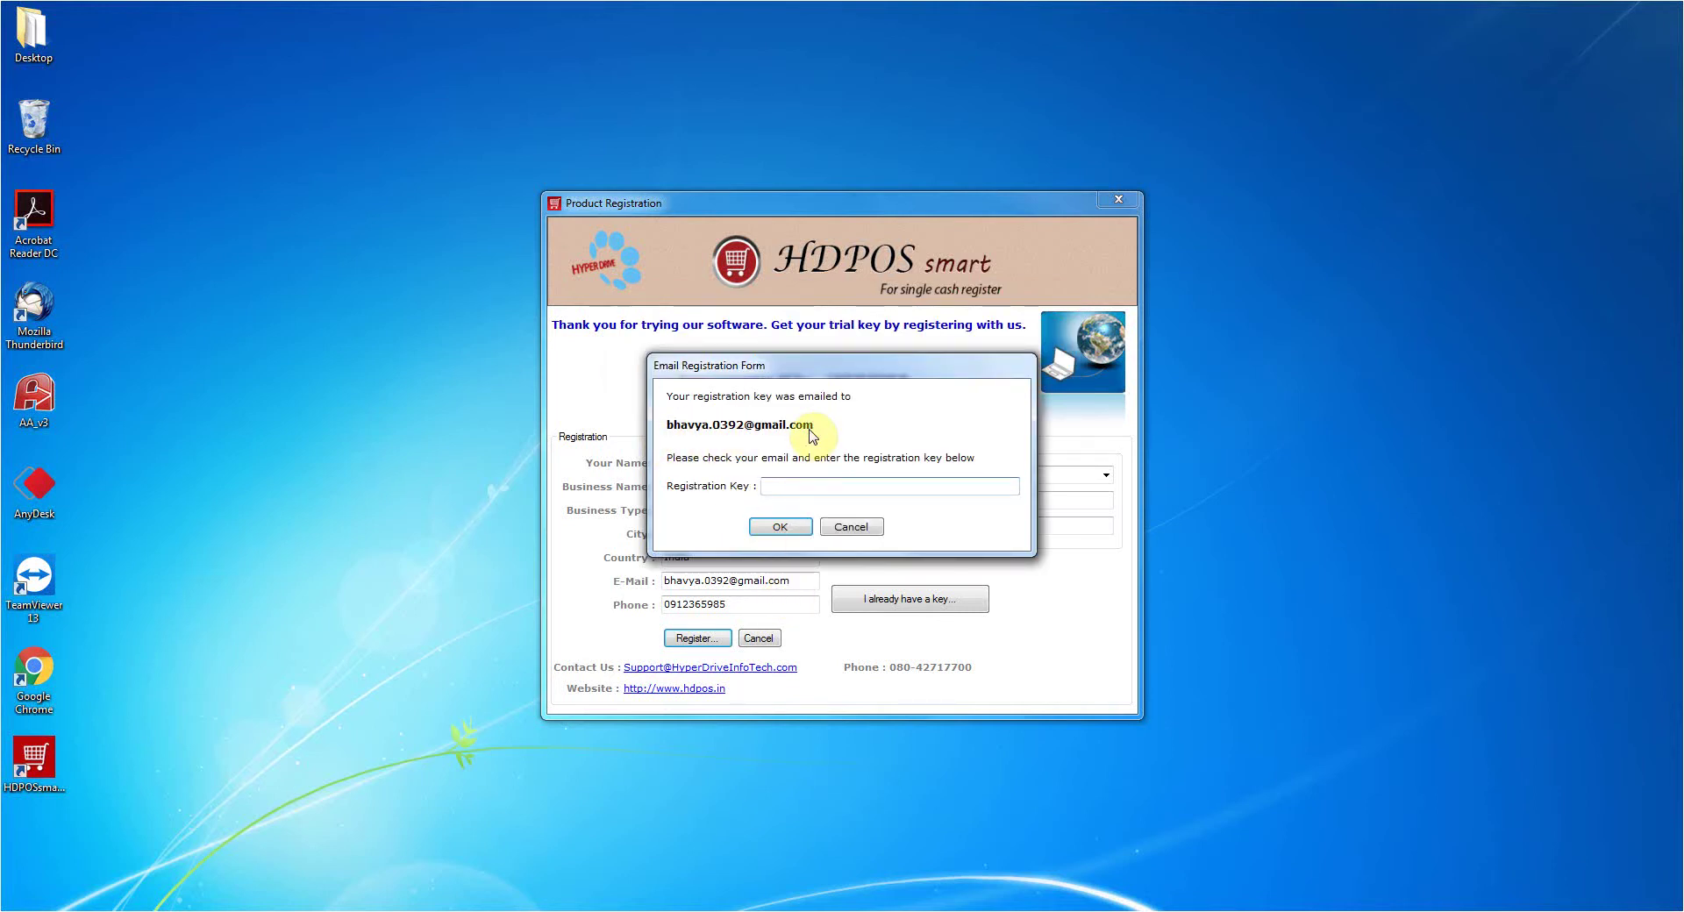
# - Paste the emailed registration key and accept the trial running until 15 Jun 2018
pyautogui.click(796, 494)
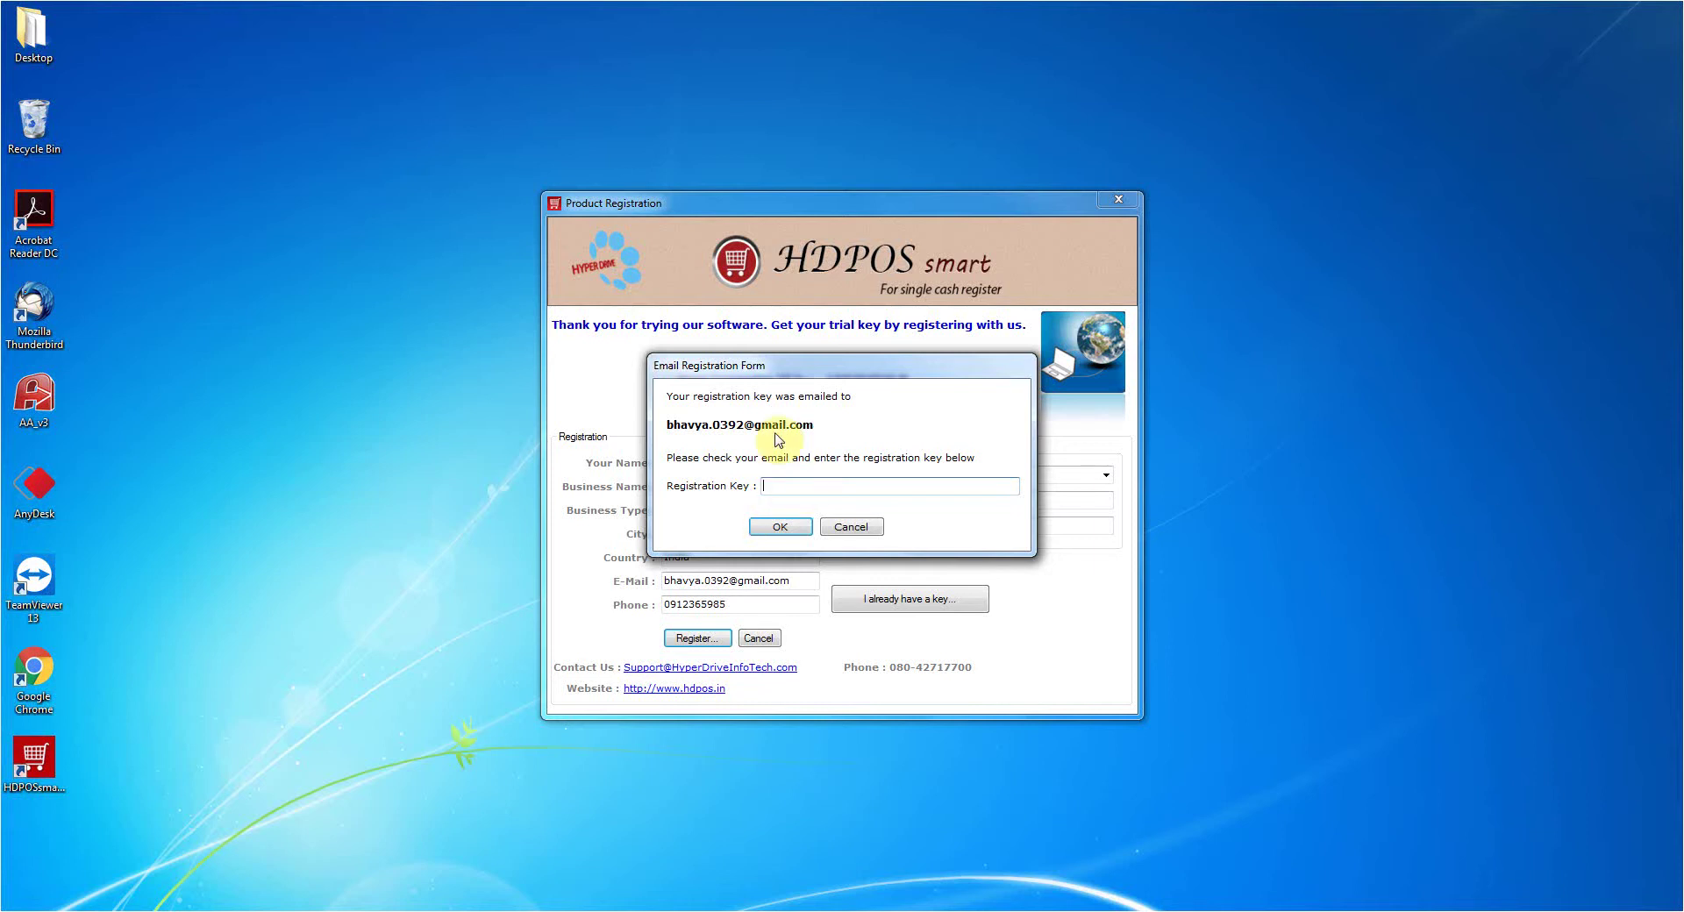
pyautogui.hotkey('ctrl', 'v')
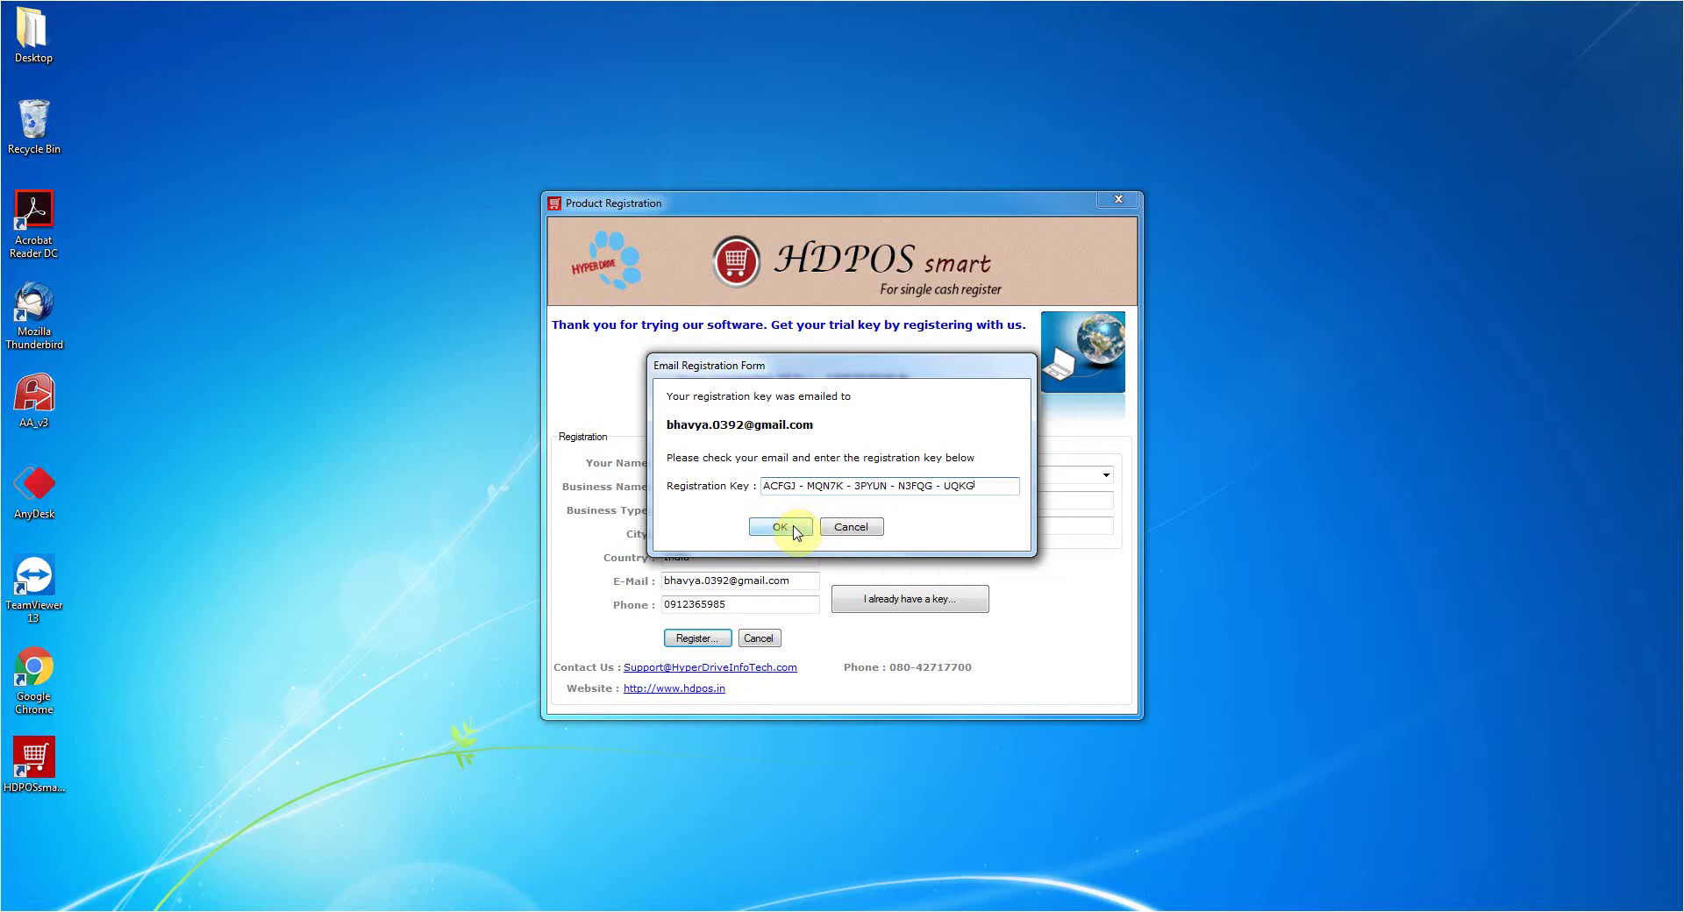
pyautogui.click(796, 529)
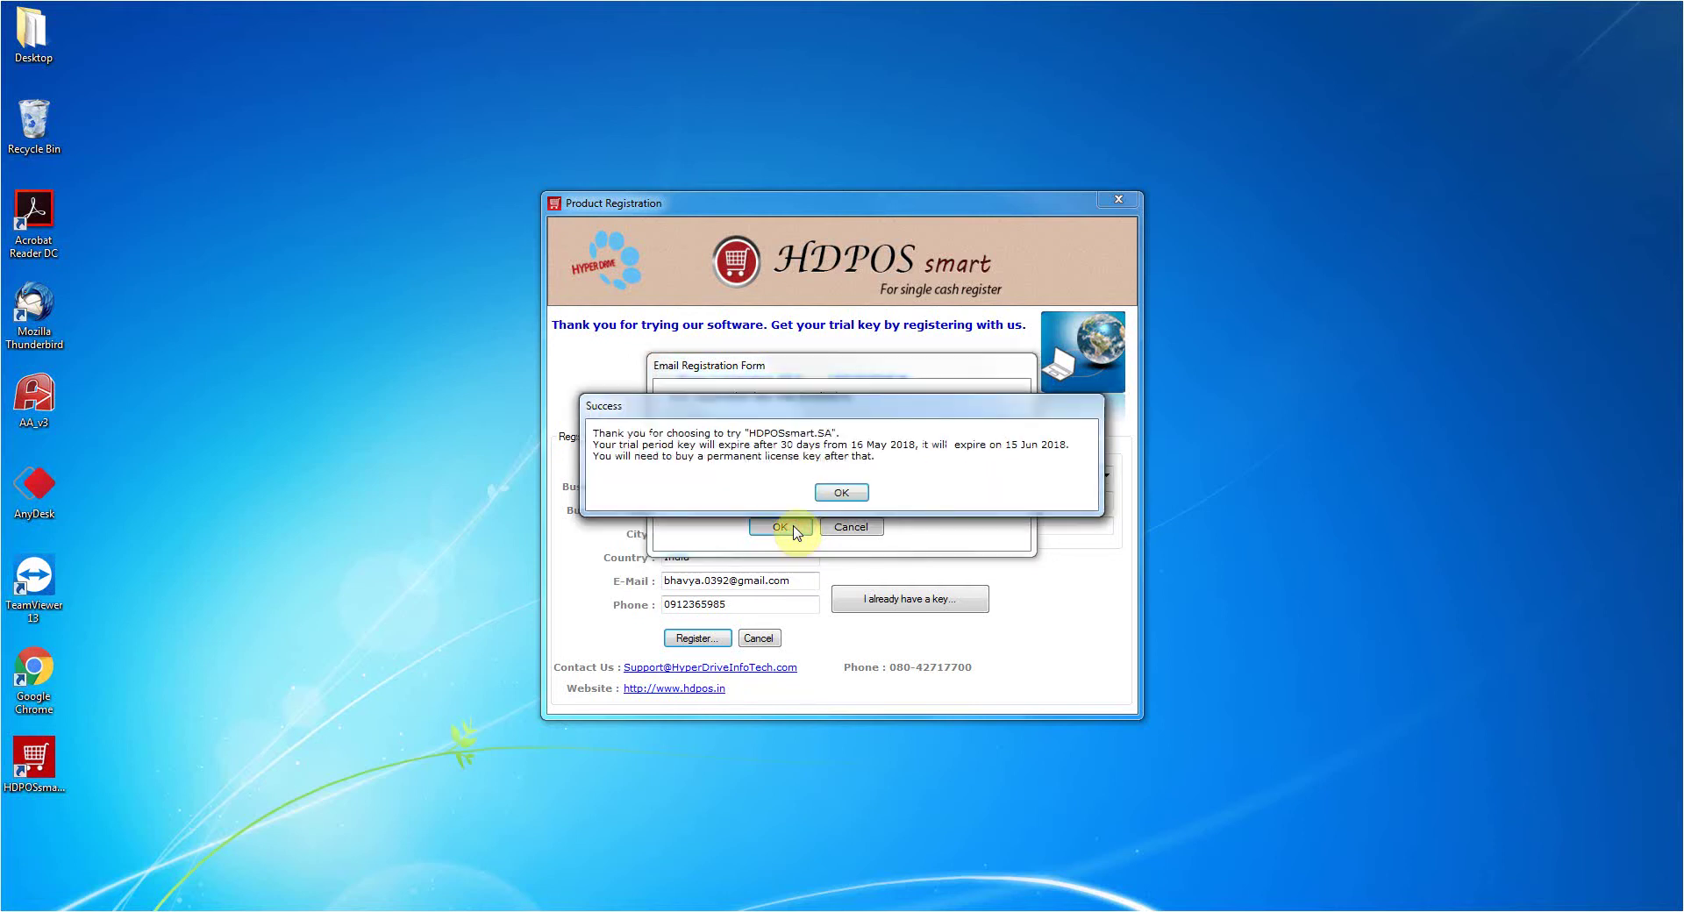
pyautogui.click(844, 495)
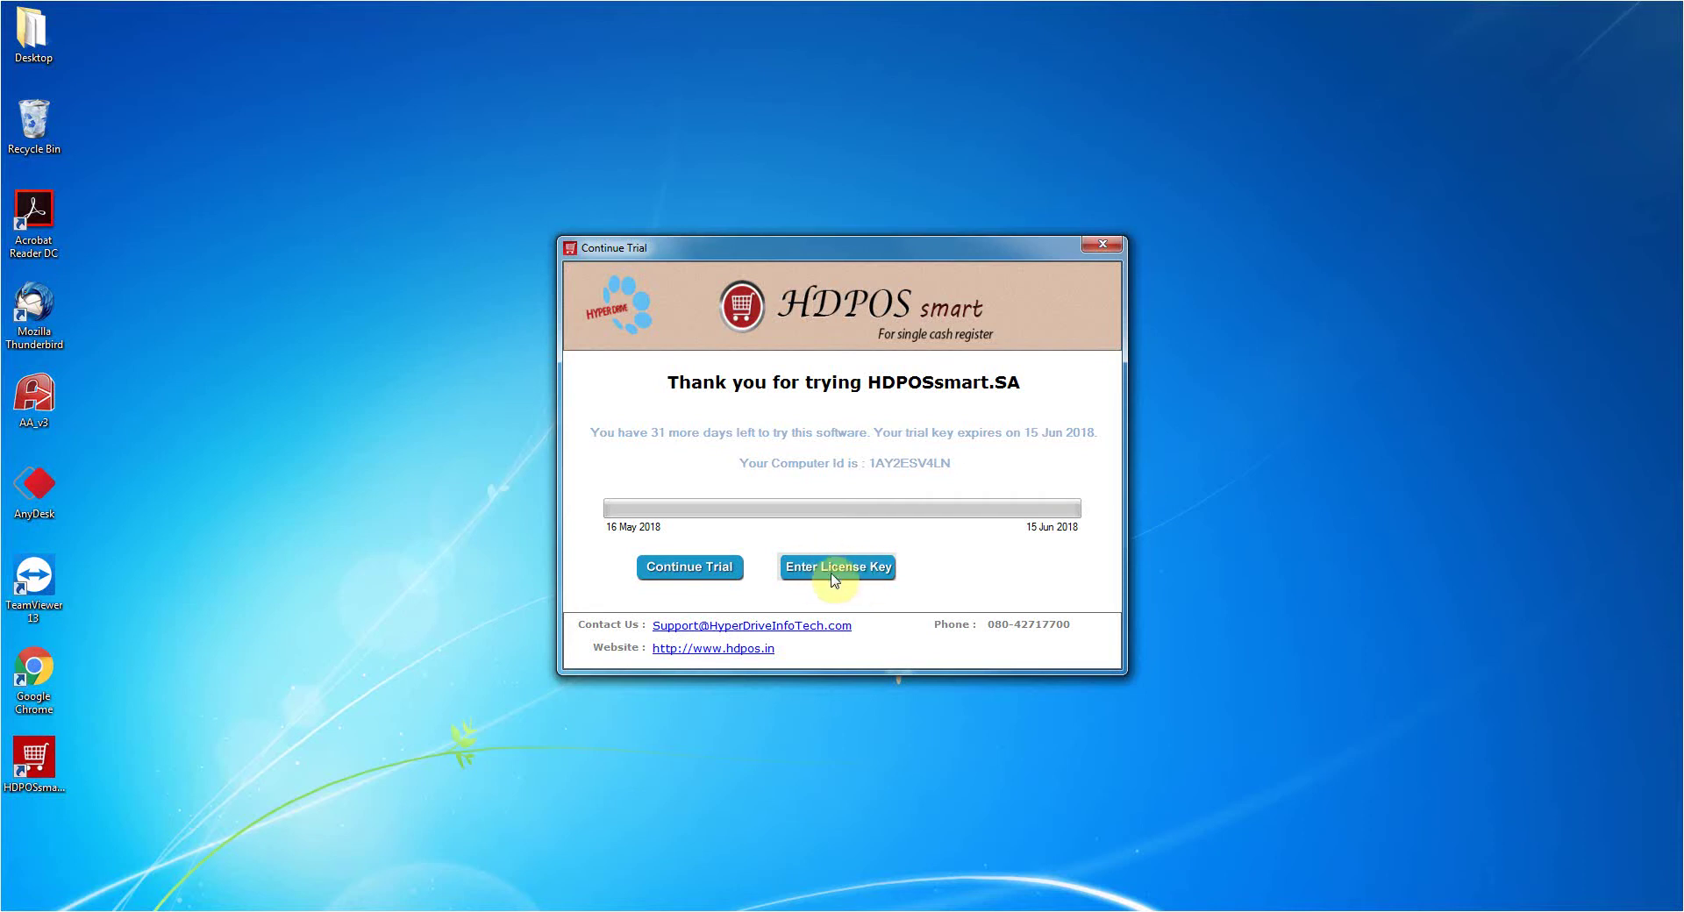
# - Continue the 31-day trial and start HDPOS smart with a blank database
pyautogui.click(690, 575)
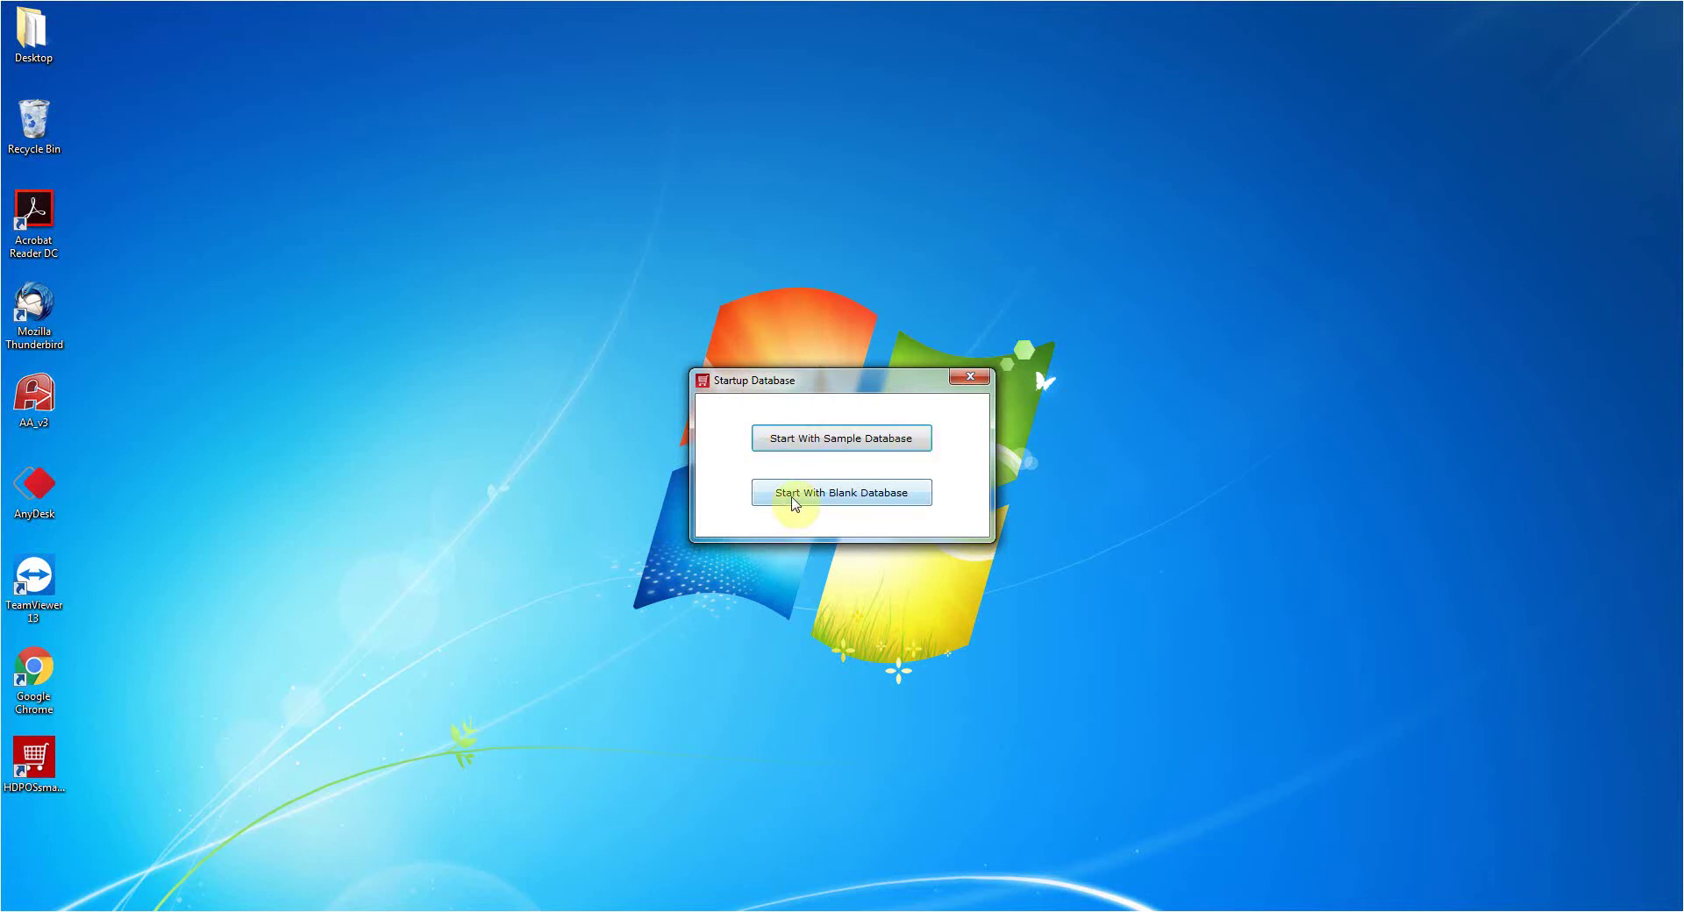
pyautogui.click(908, 502)
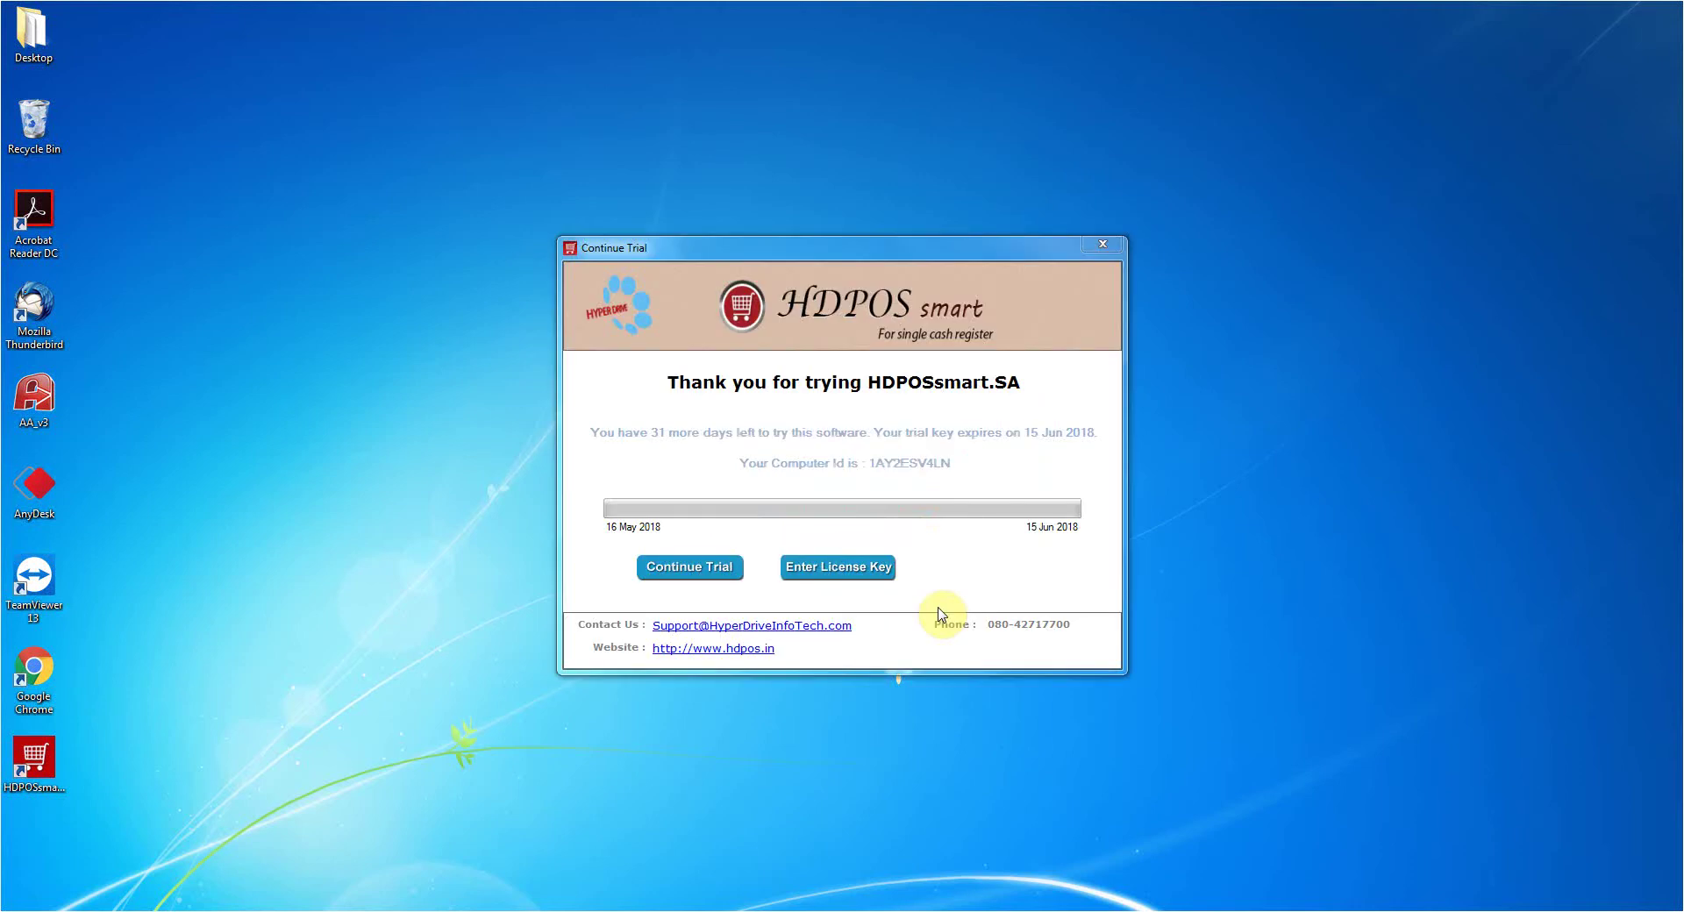